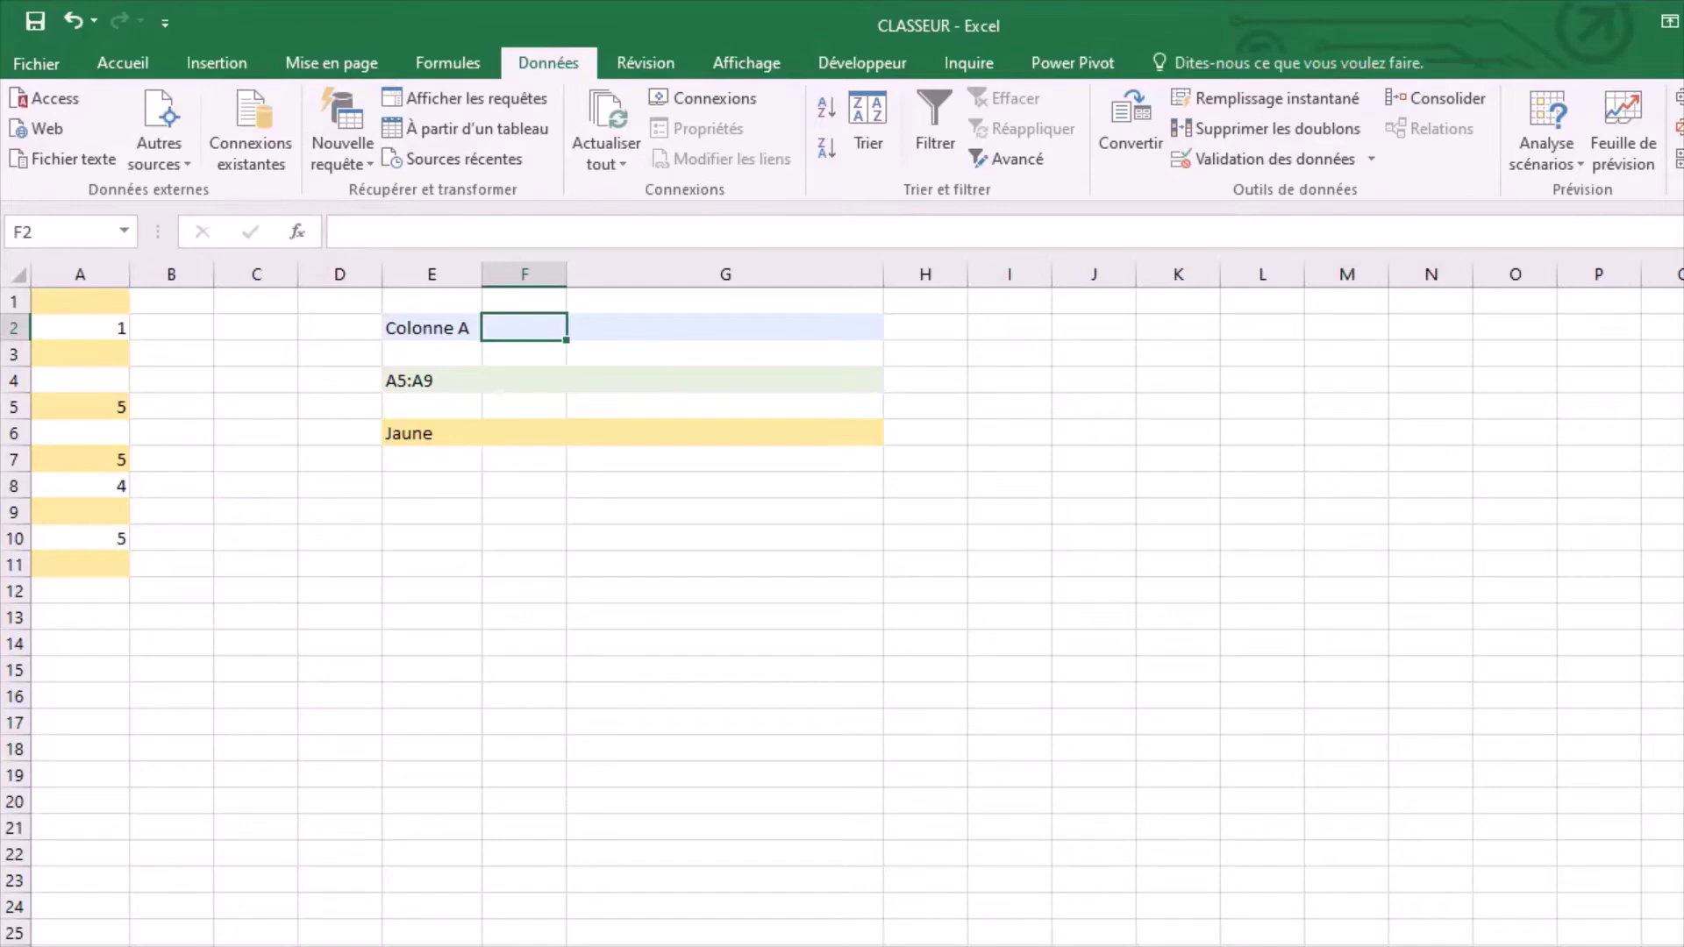
Enter =NB(A:A) in F2 and =NB(A5:A9) in F4 to count numbers.
{"action": "type", "text": "=nb("}
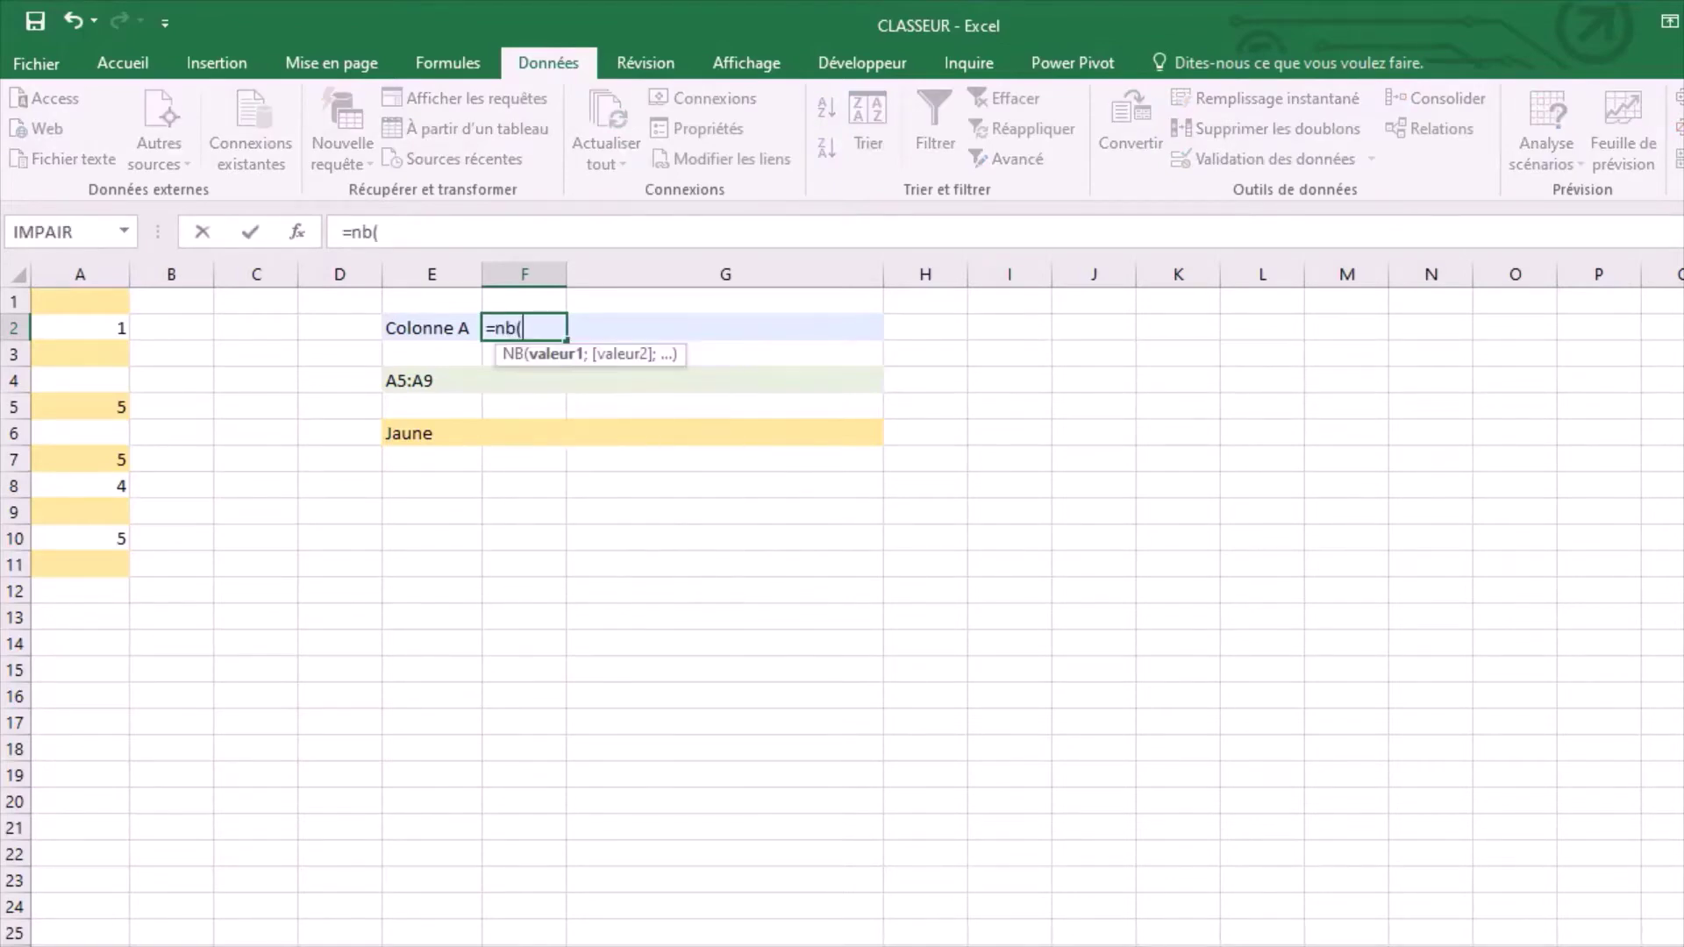
{"action": "left_click", "coordinate": [80, 274]}
{"action": "key", "text": "Return"}
{"action": "key", "text": "Return"}
{"action": "type", "text": "=nb("}
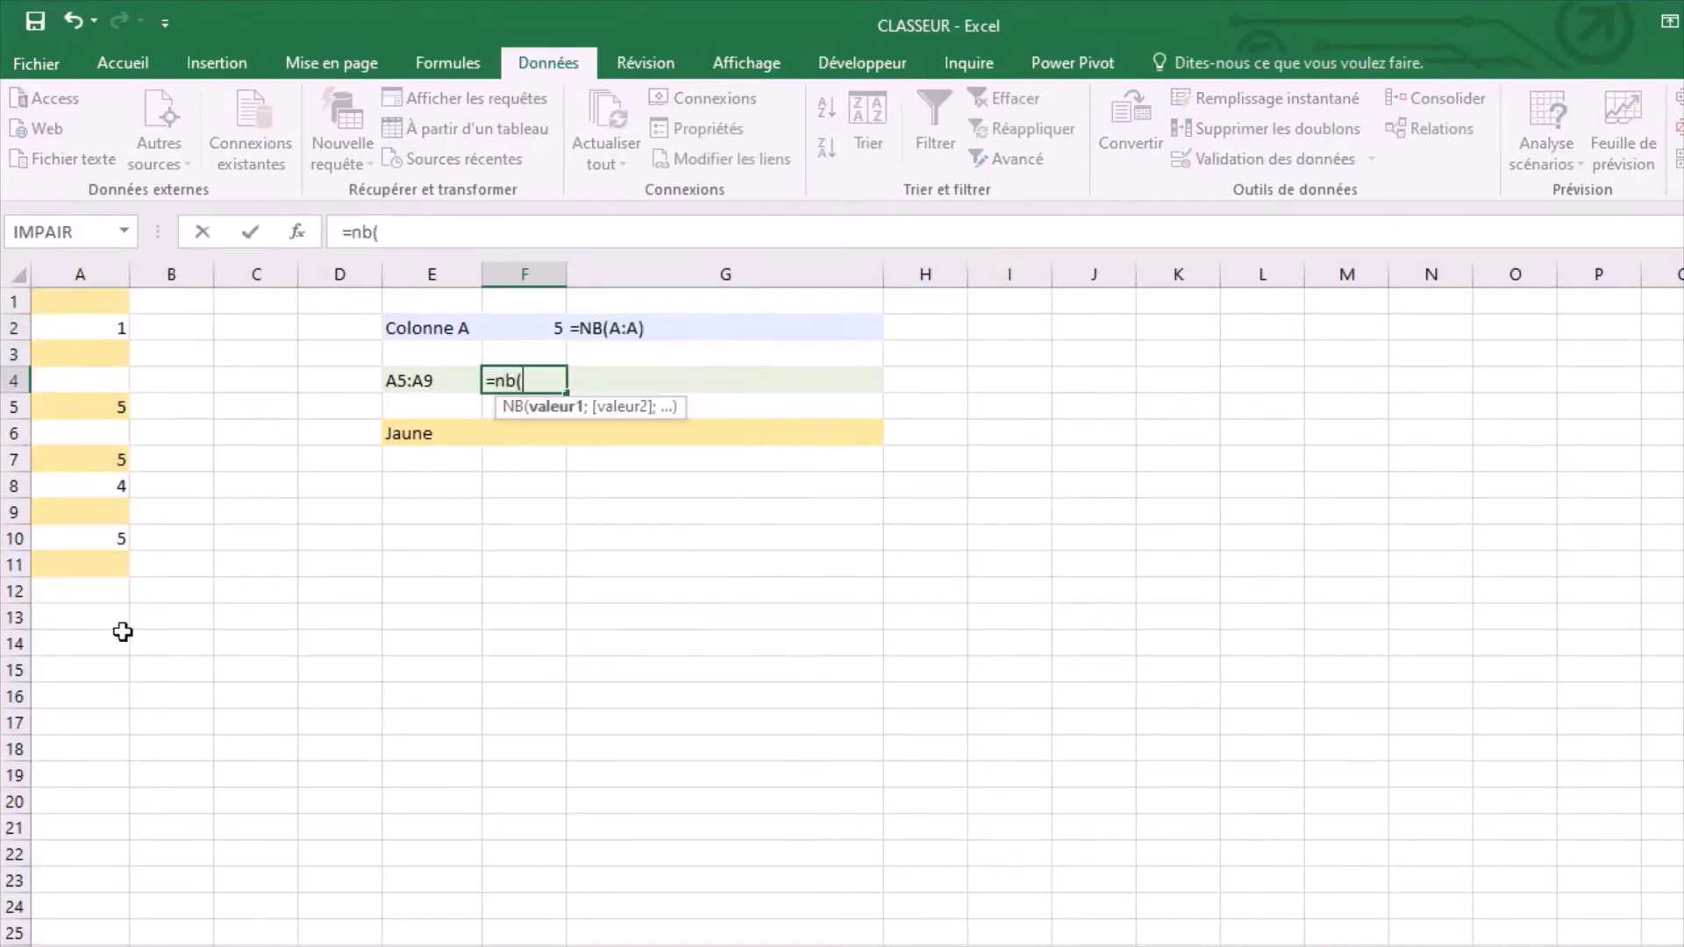
{"action": "left_click_drag", "start_coordinate": [62, 407], "coordinate": [63, 509]}
{"action": "key", "text": "Return"}
Count the yellow cells with =NB(A1;A3;A5;A7;A9;A11) in F6.
{"action": "key", "text": "Return"}
{"action": "type", "text": "=nb("}
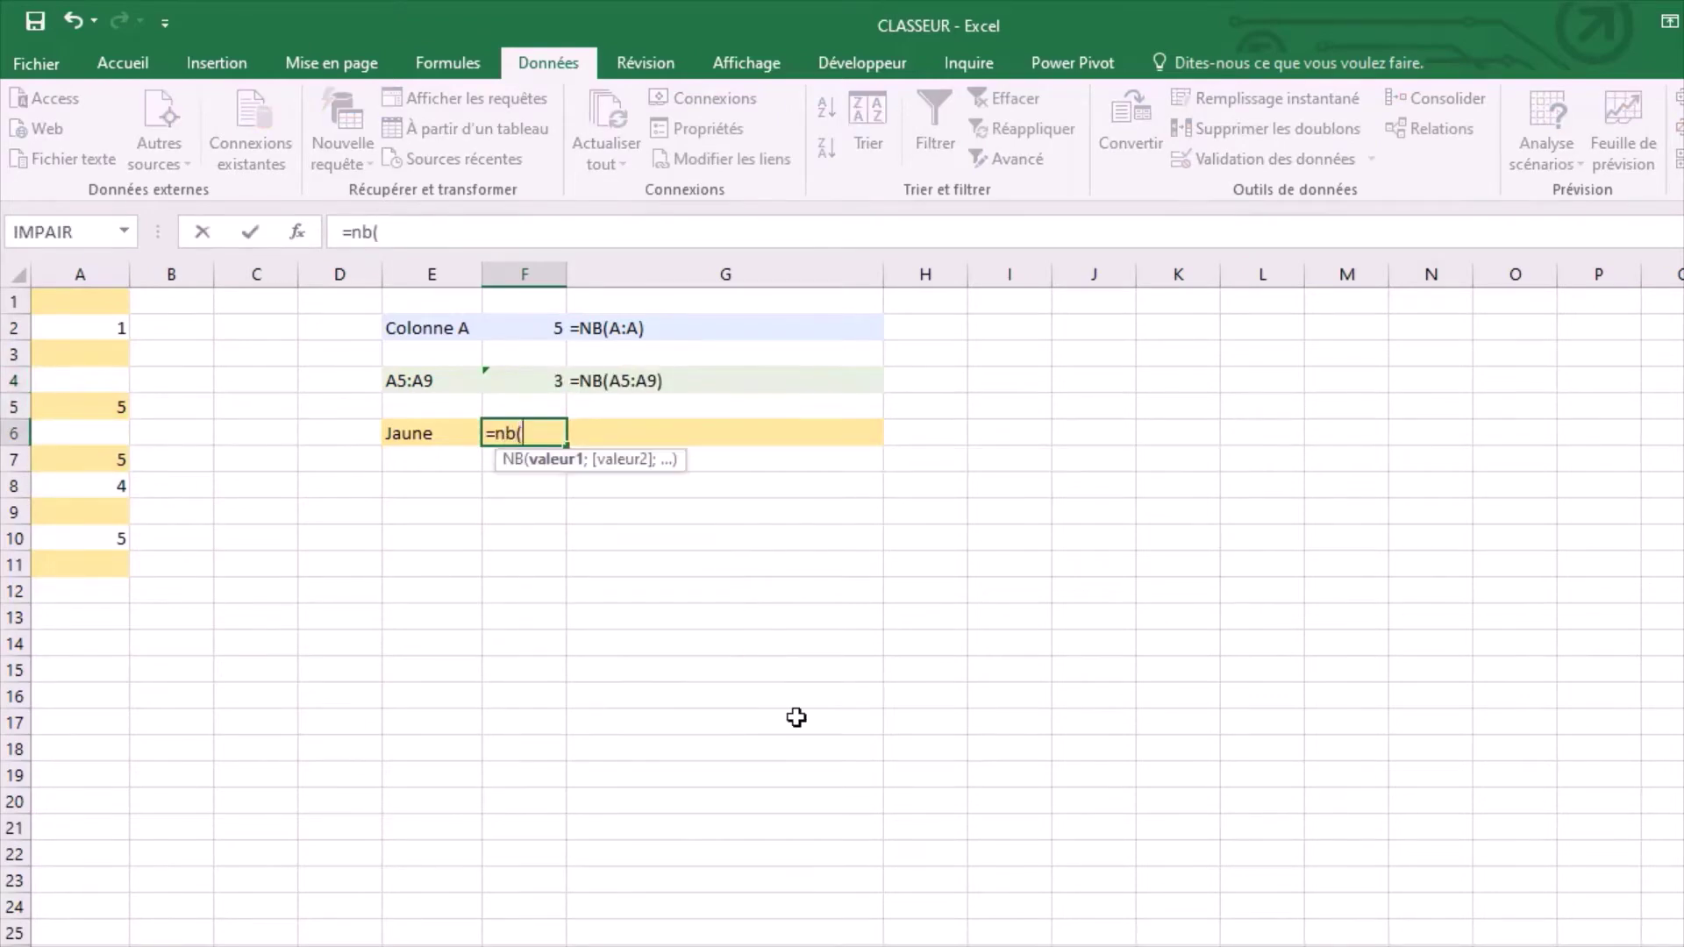
{"action": "left_click", "coordinate": [88, 300]}
{"action": "left_click", "coordinate": [88, 354], "text": "ctrl"}
{"action": "left_click", "coordinate": [87, 407], "text": "ctrl"}
{"action": "left_click", "coordinate": [88, 460], "text": "ctrl"}
{"action": "left_click", "coordinate": [87, 512], "text": "ctrl"}
{"action": "left_click", "coordinate": [96, 565], "text": "ctrl"}
{"action": "key", "text": "Return"}
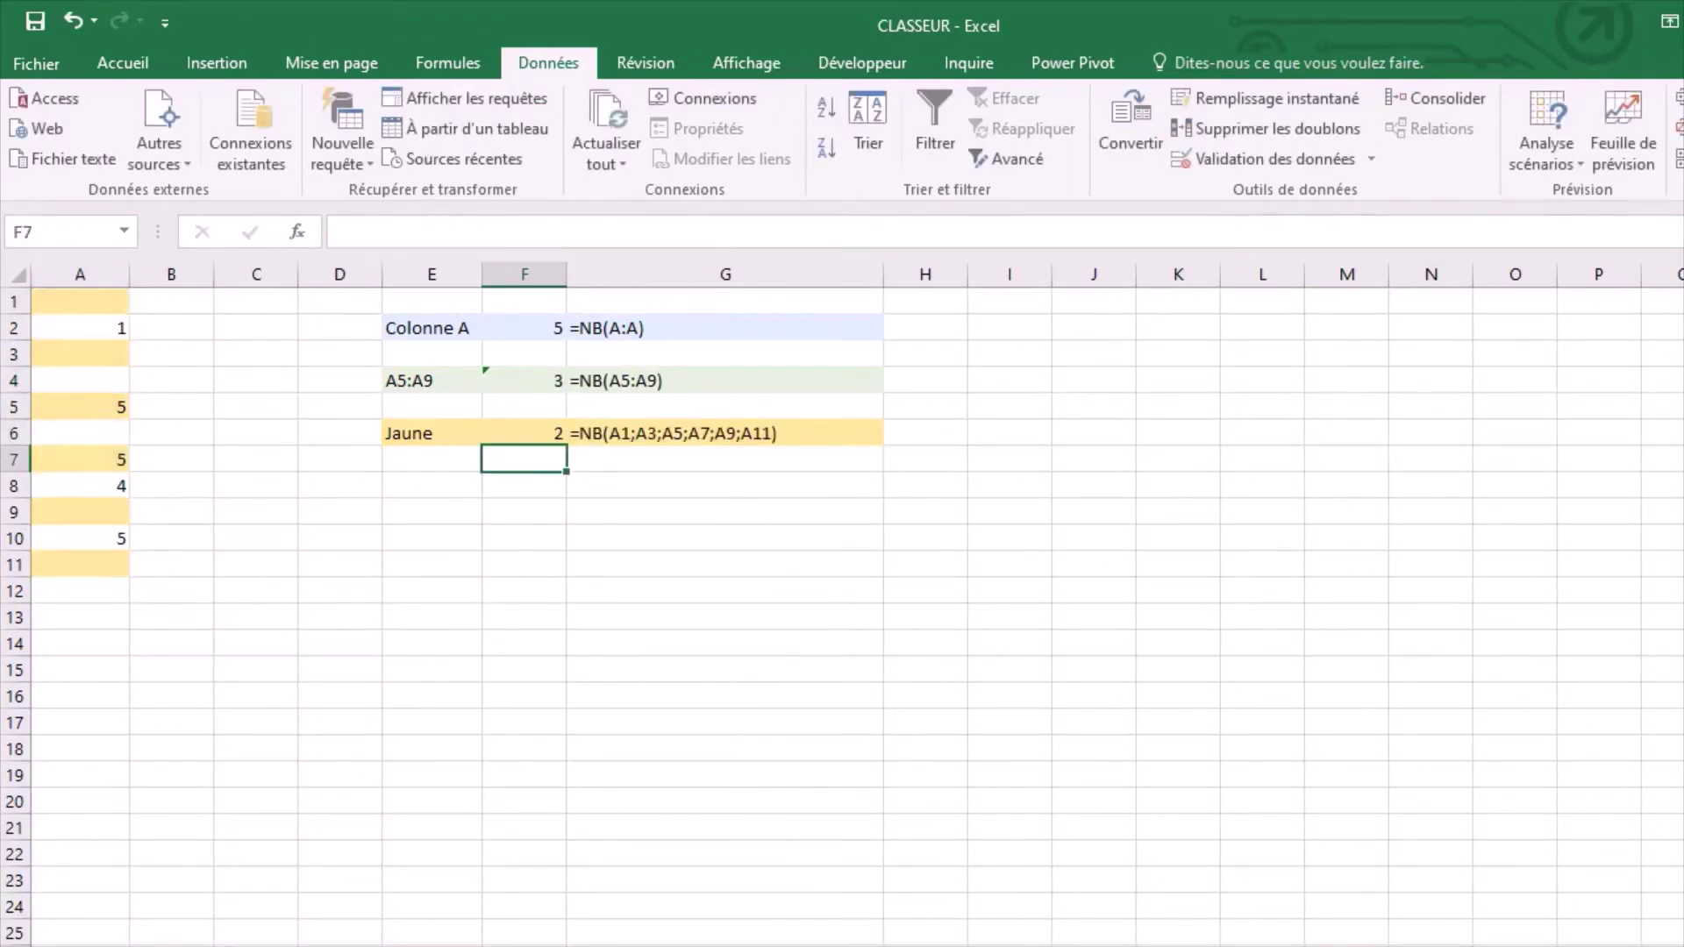
Type 'texte' into A4 and insert today's date into A6.
{"action": "left_click", "coordinate": [80, 381]}
{"action": "type", "text": "te"}
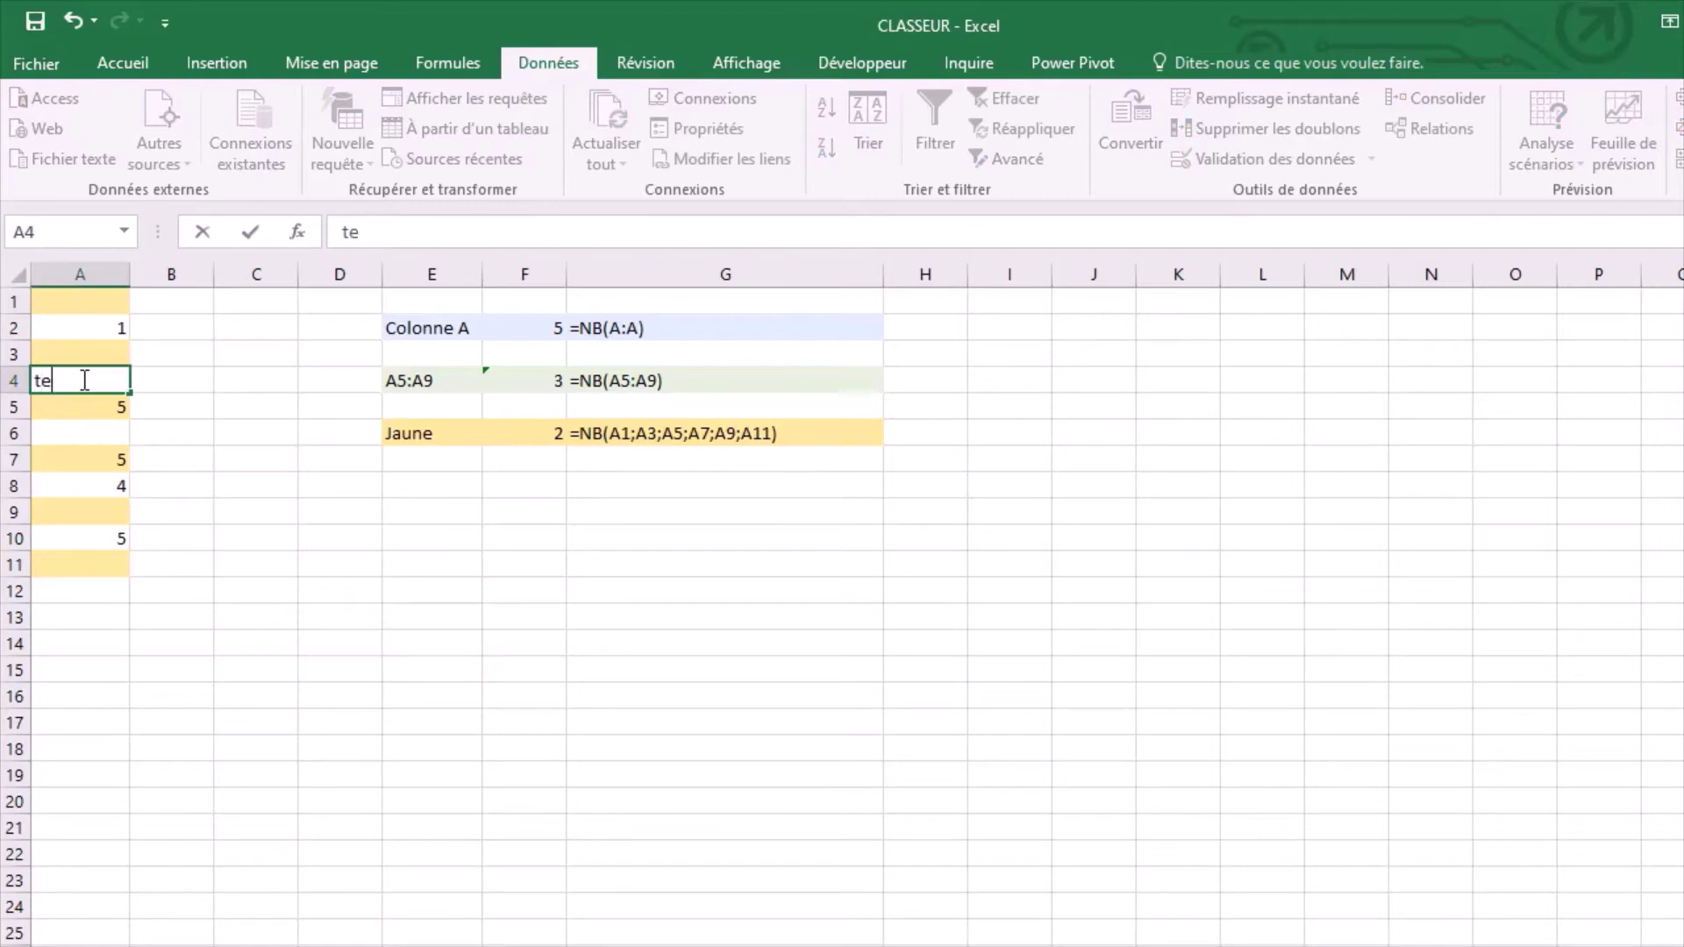
{"action": "type", "text": "xte"}
{"action": "key", "text": "Return"}
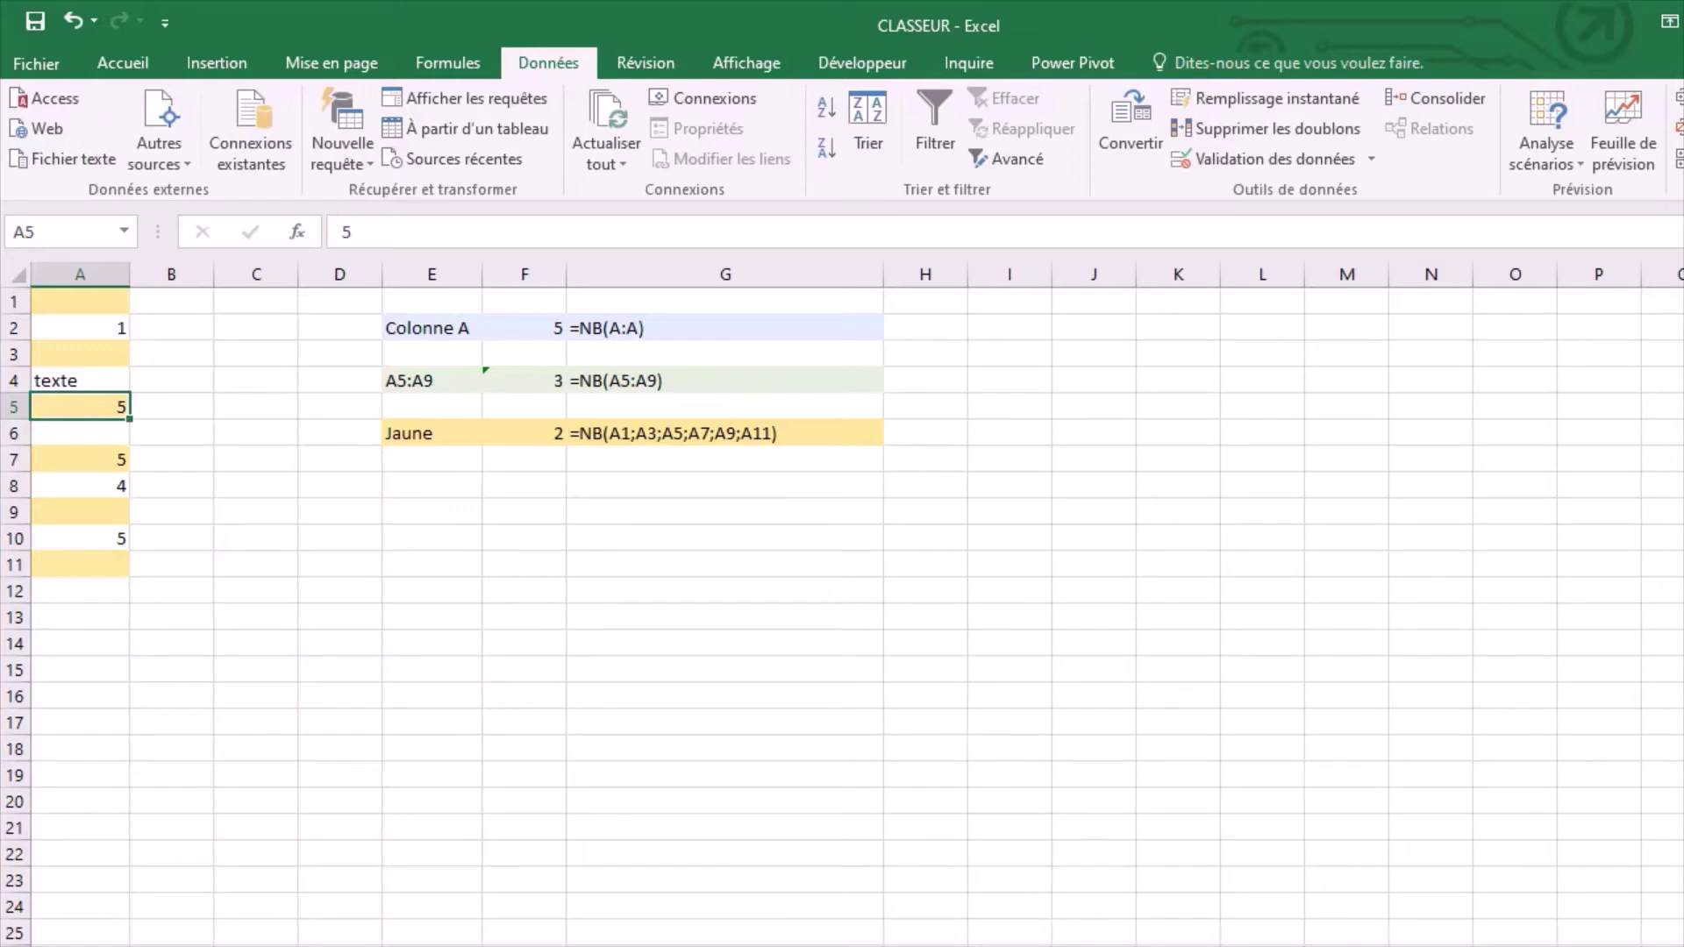
{"action": "left_click", "coordinate": [77, 437]}
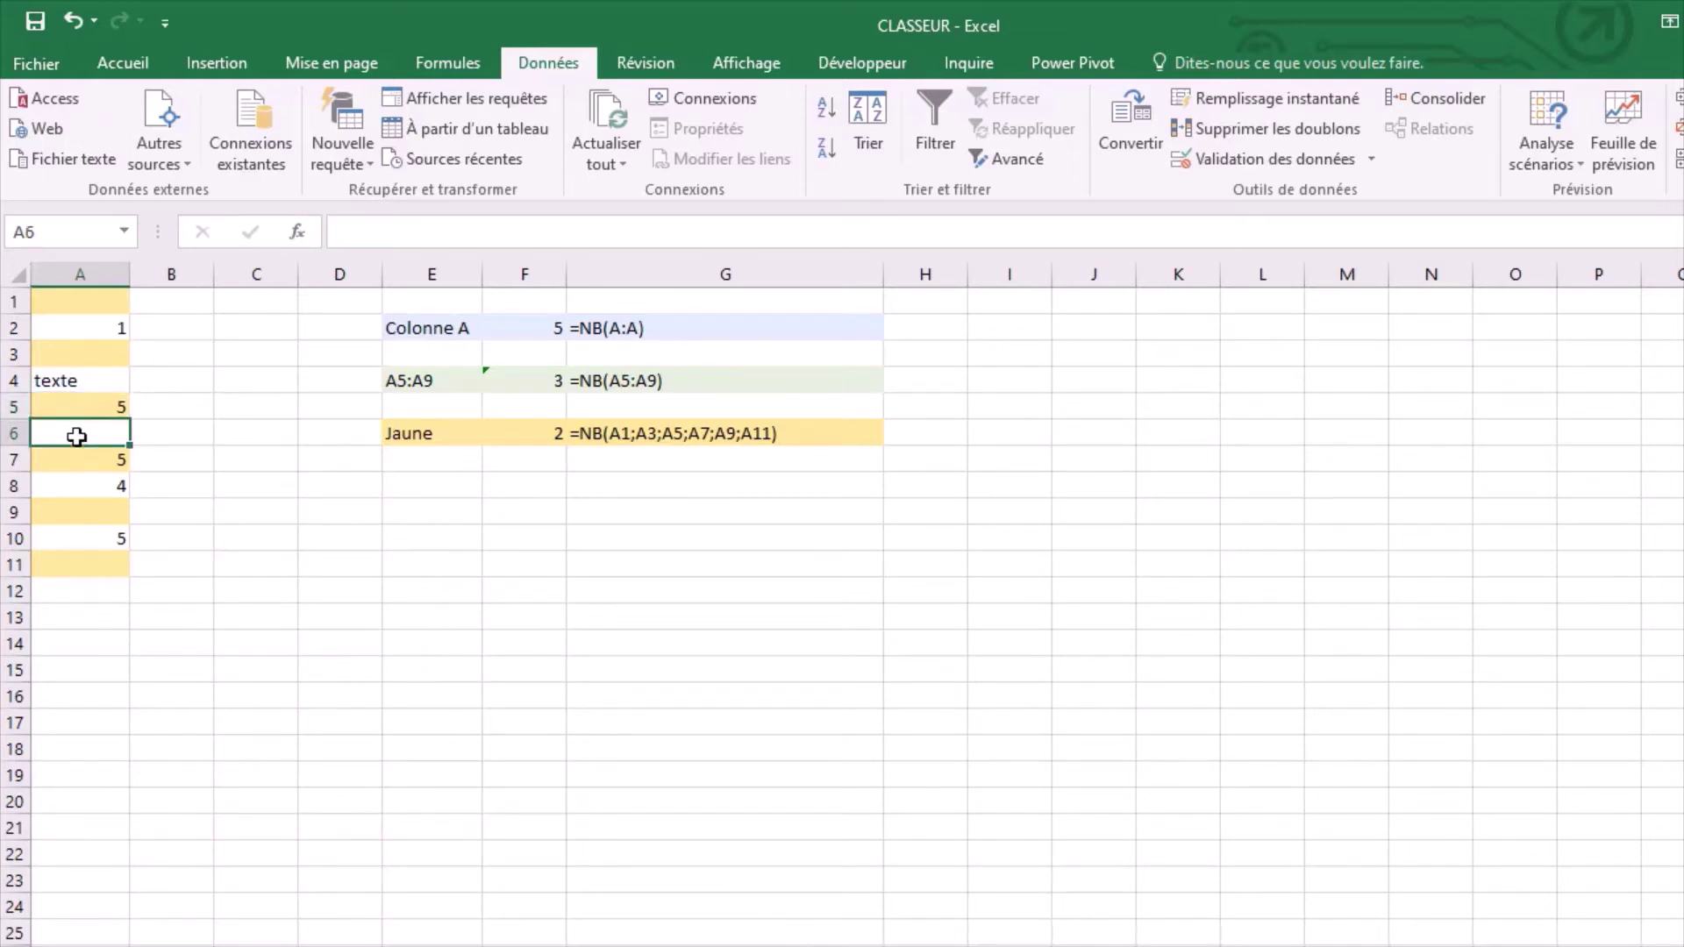
{"action": "key", "text": "ctrl+semicolon"}
{"action": "key", "text": "Return"}
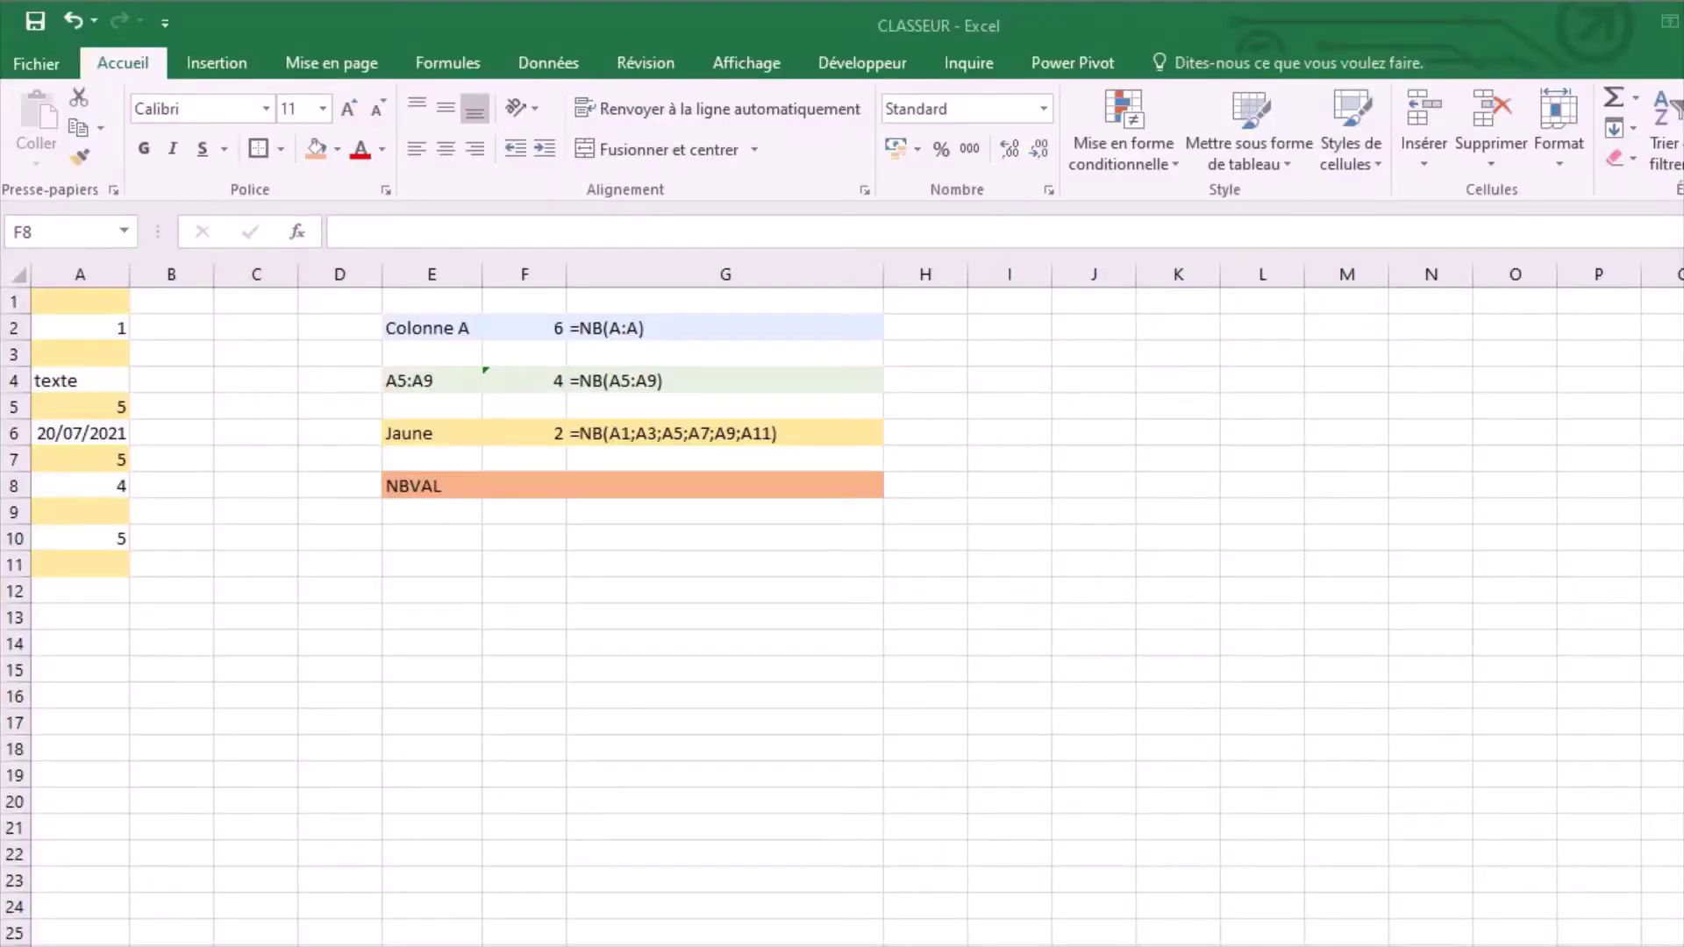
Enter =NBVAL(A:A) in F8 to count column A's non-empty cells, giving 7.
{"action": "left_click", "coordinate": [525, 485]}
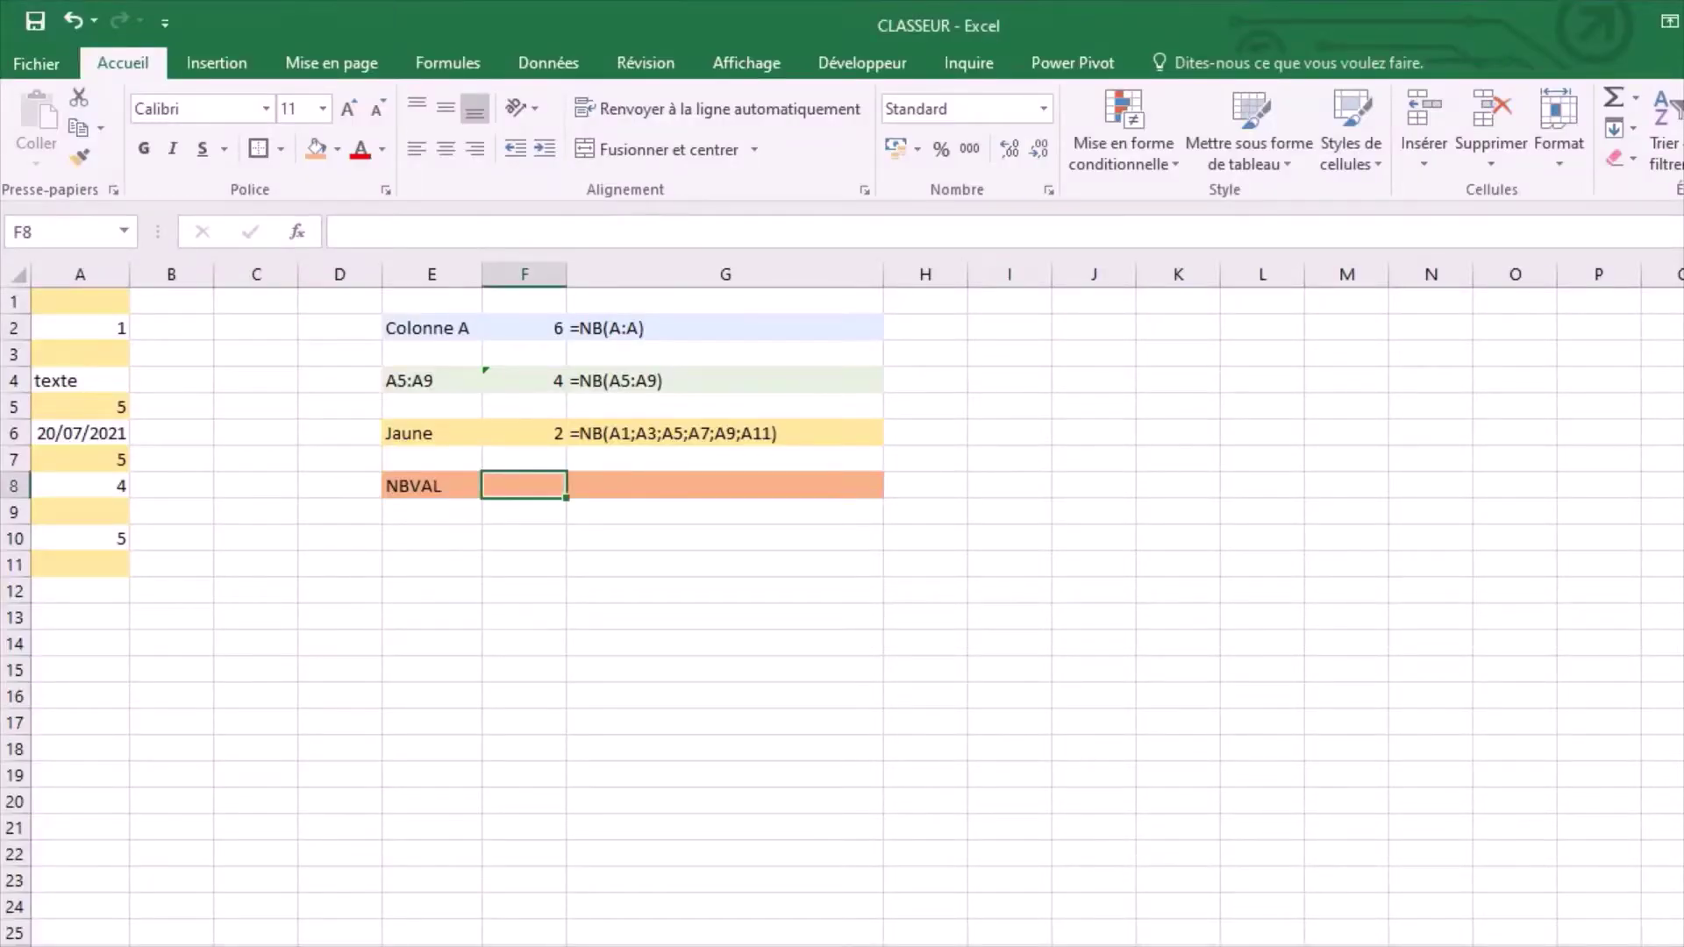
{"action": "type", "text": "=nbval"}
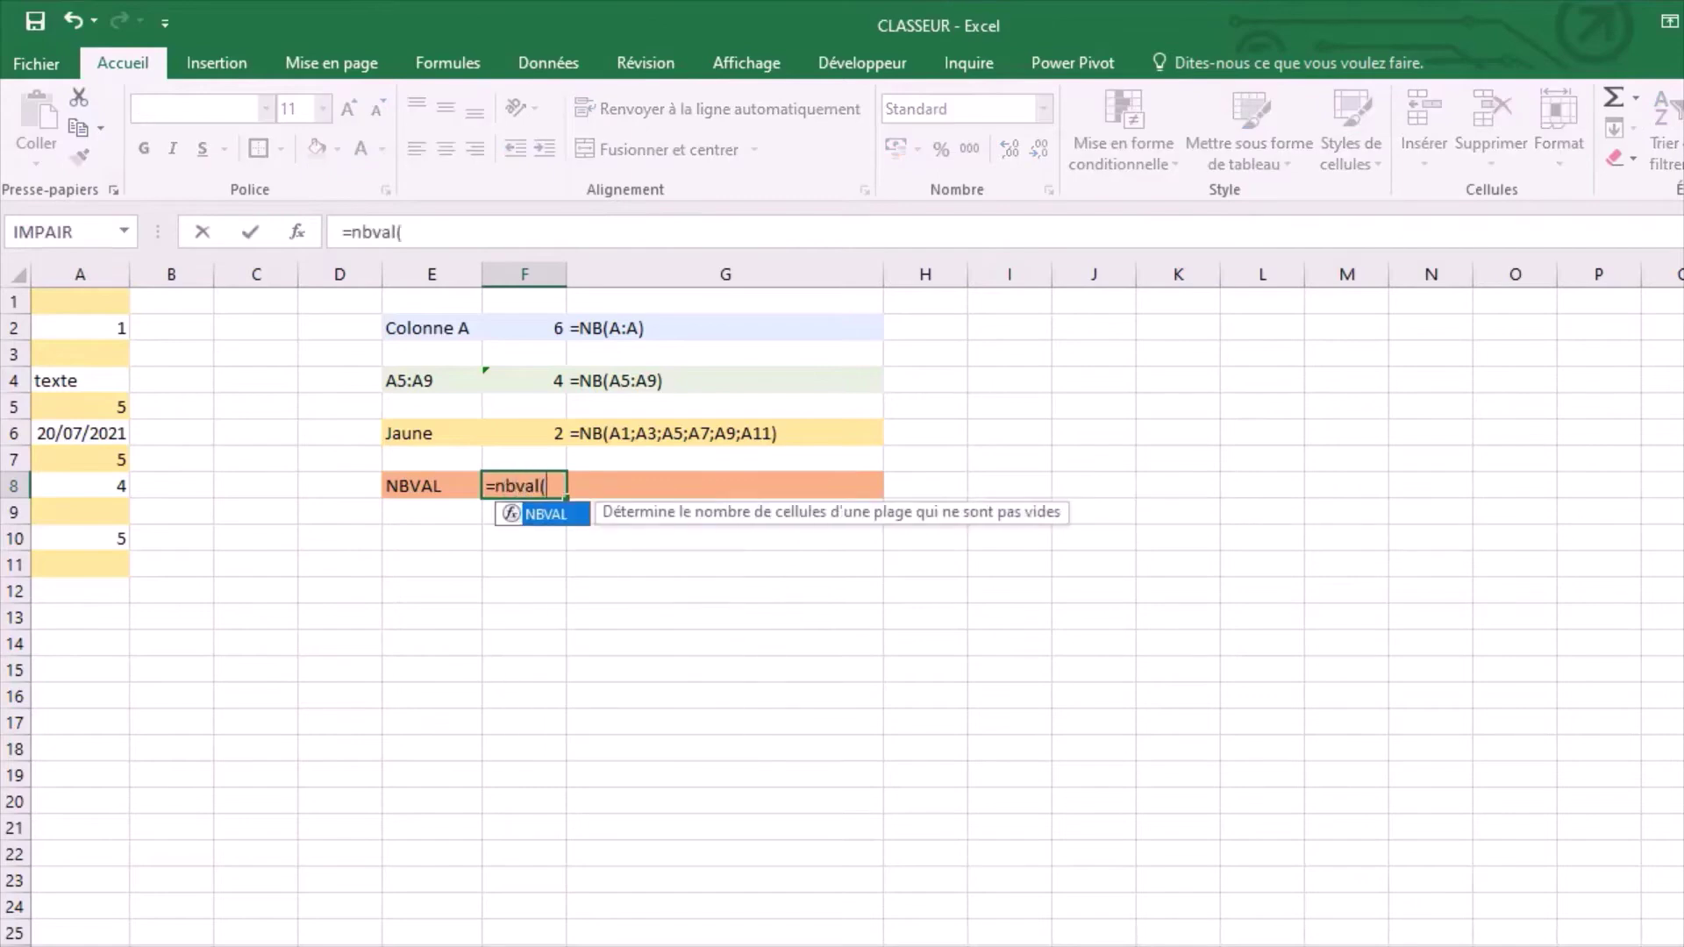
{"action": "type", "text": "(A:A"}
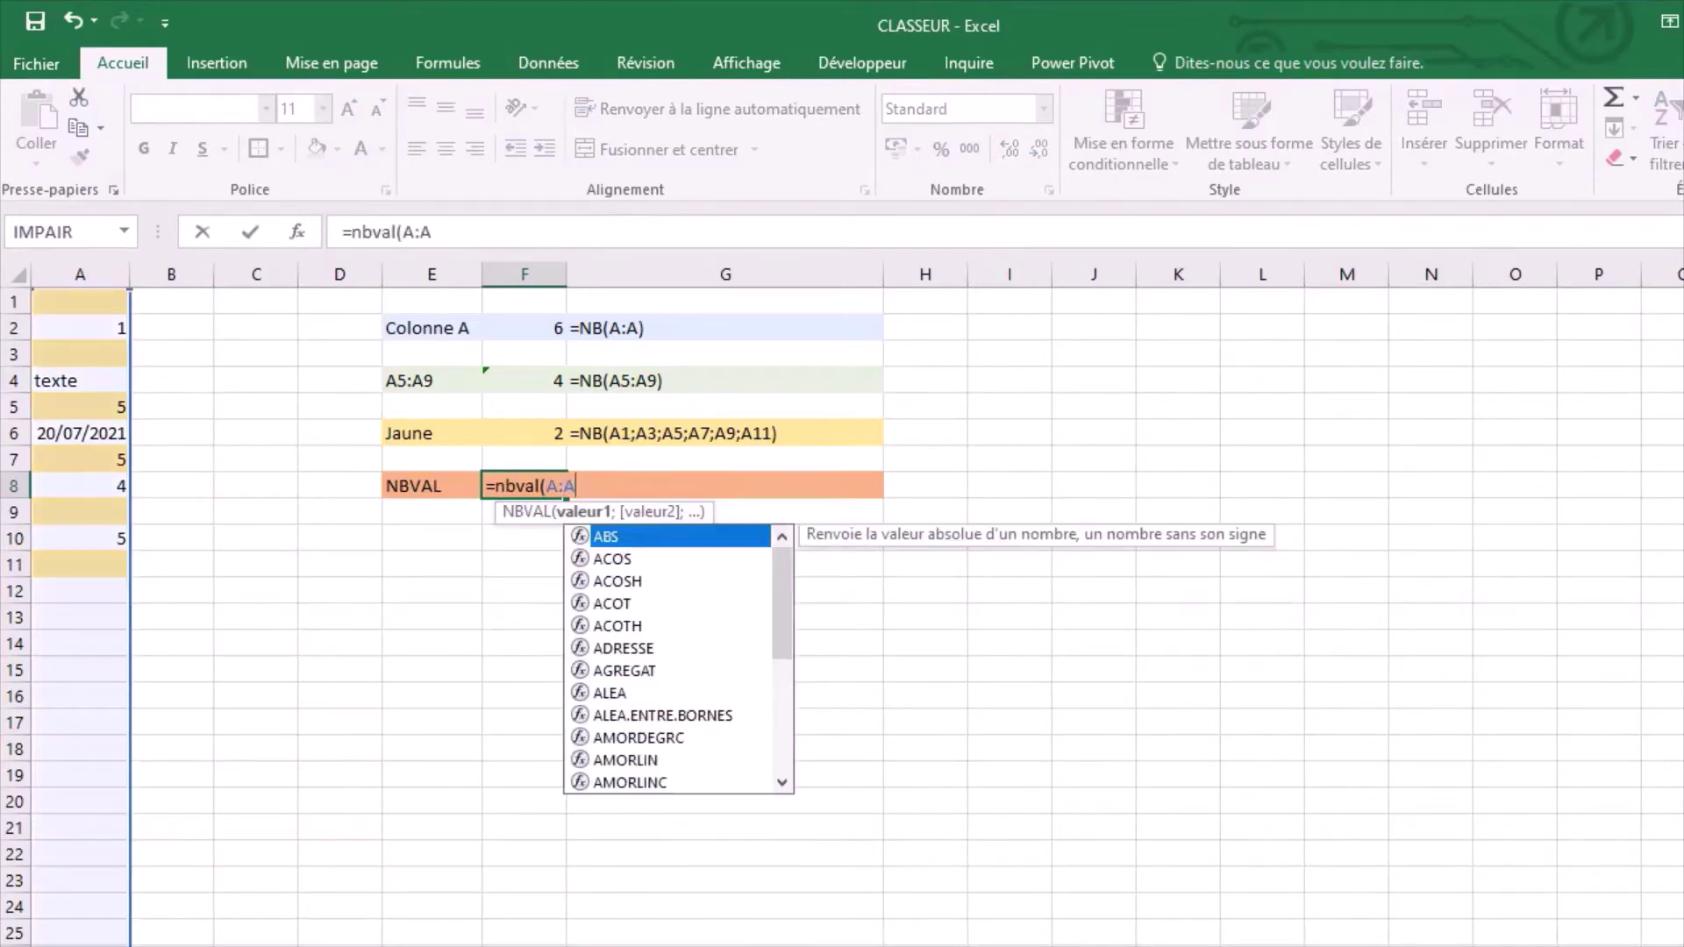
{"action": "key", "text": "Return"}
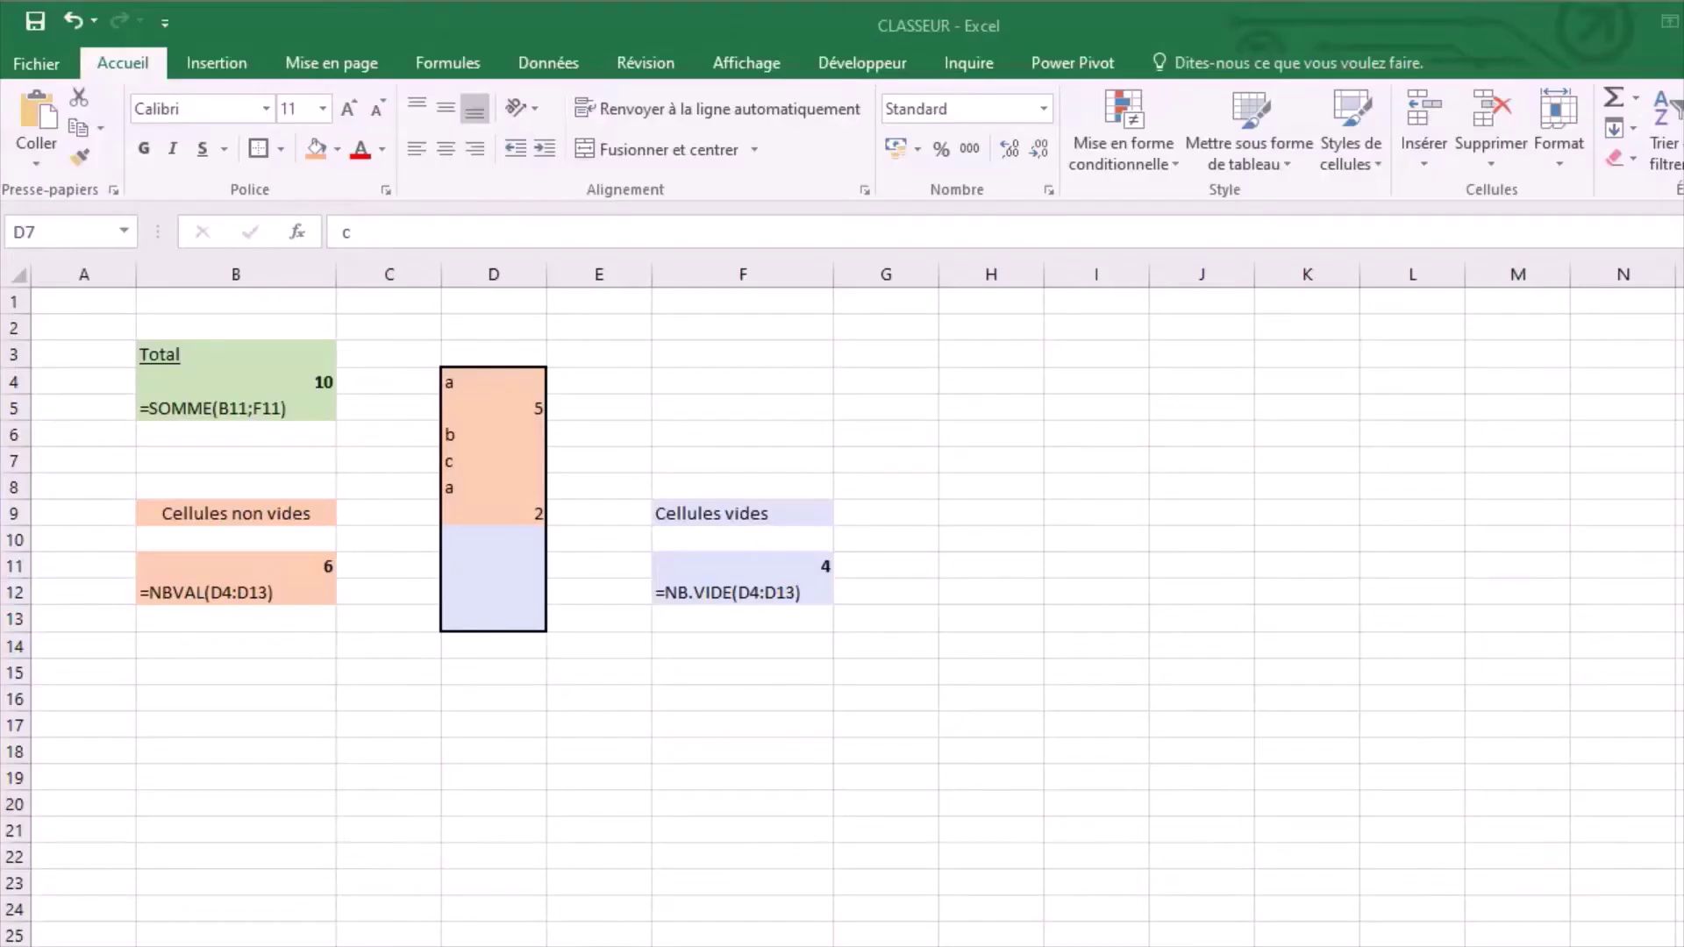
Clear the letter c from D7 and enter 7 in D11.
{"action": "left_click", "coordinate": [487, 465]}
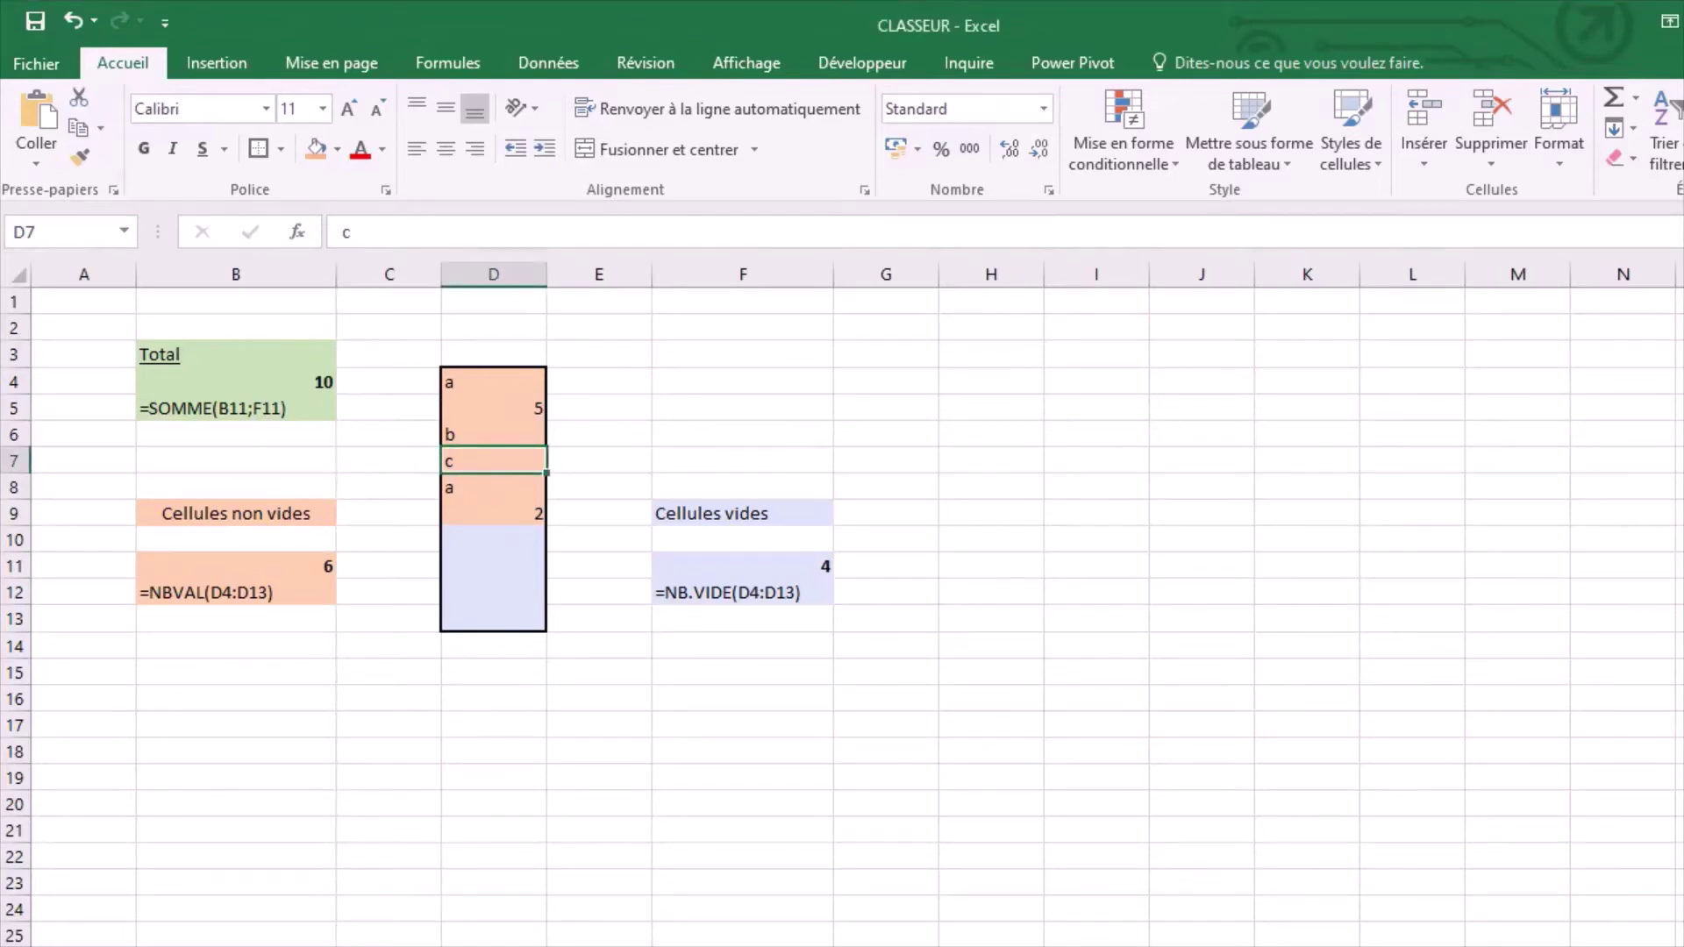
{"action": "key", "text": "Delete"}
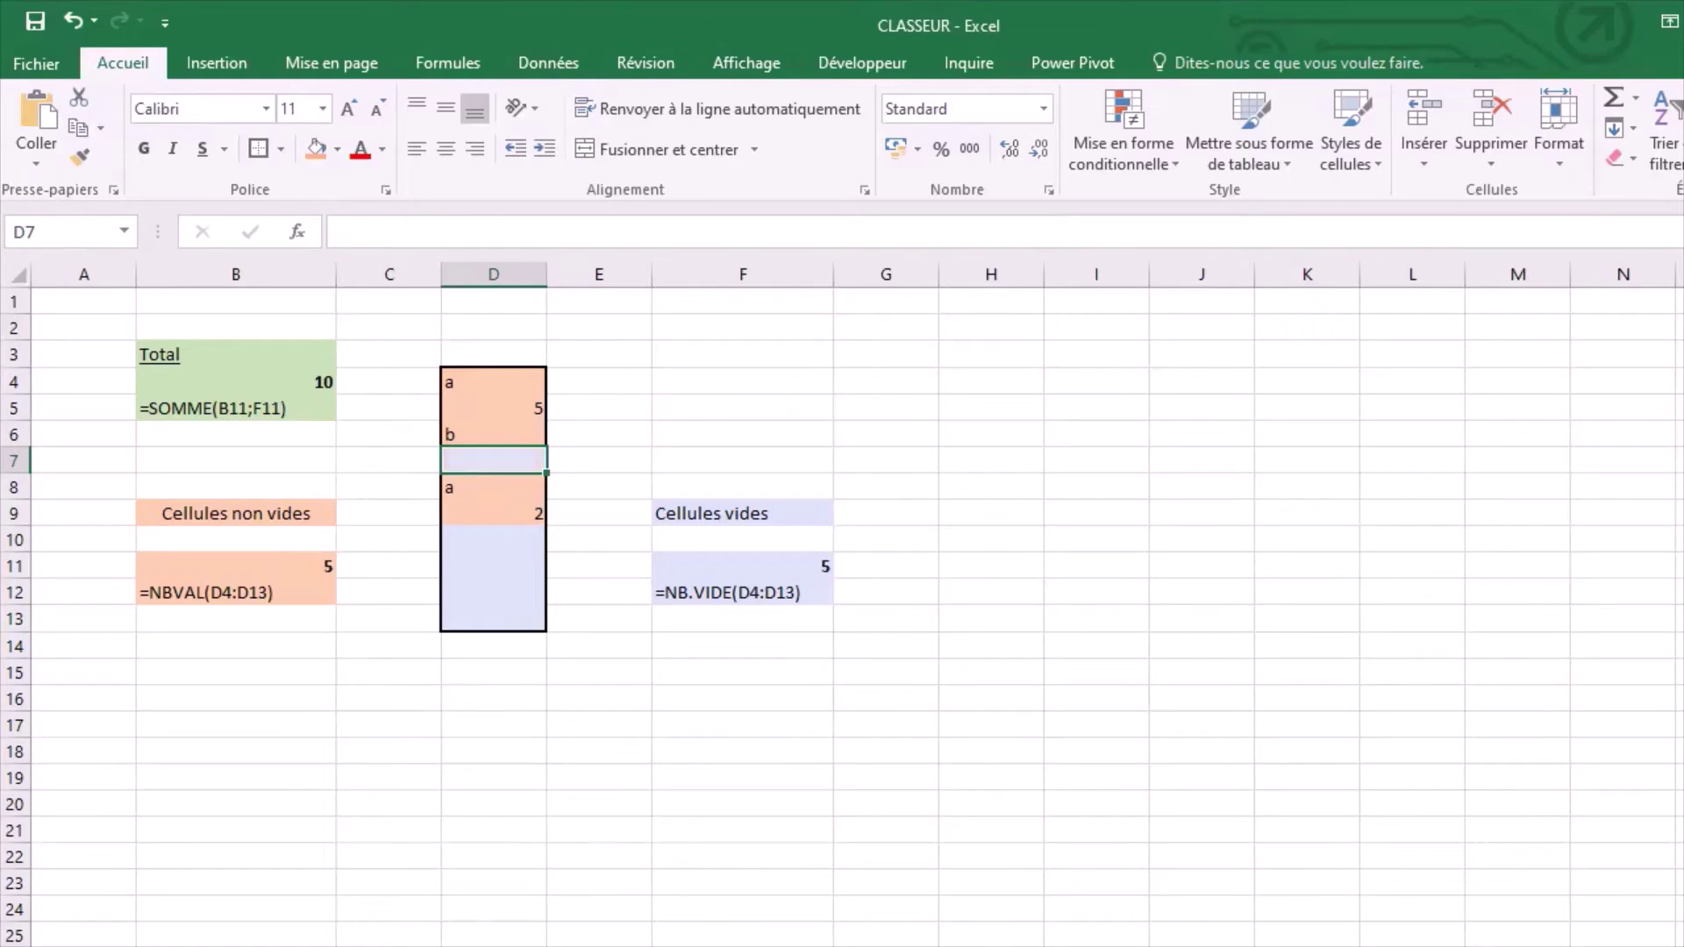
{"action": "key", "text": "Down"}
{"action": "key", "text": "Down"}
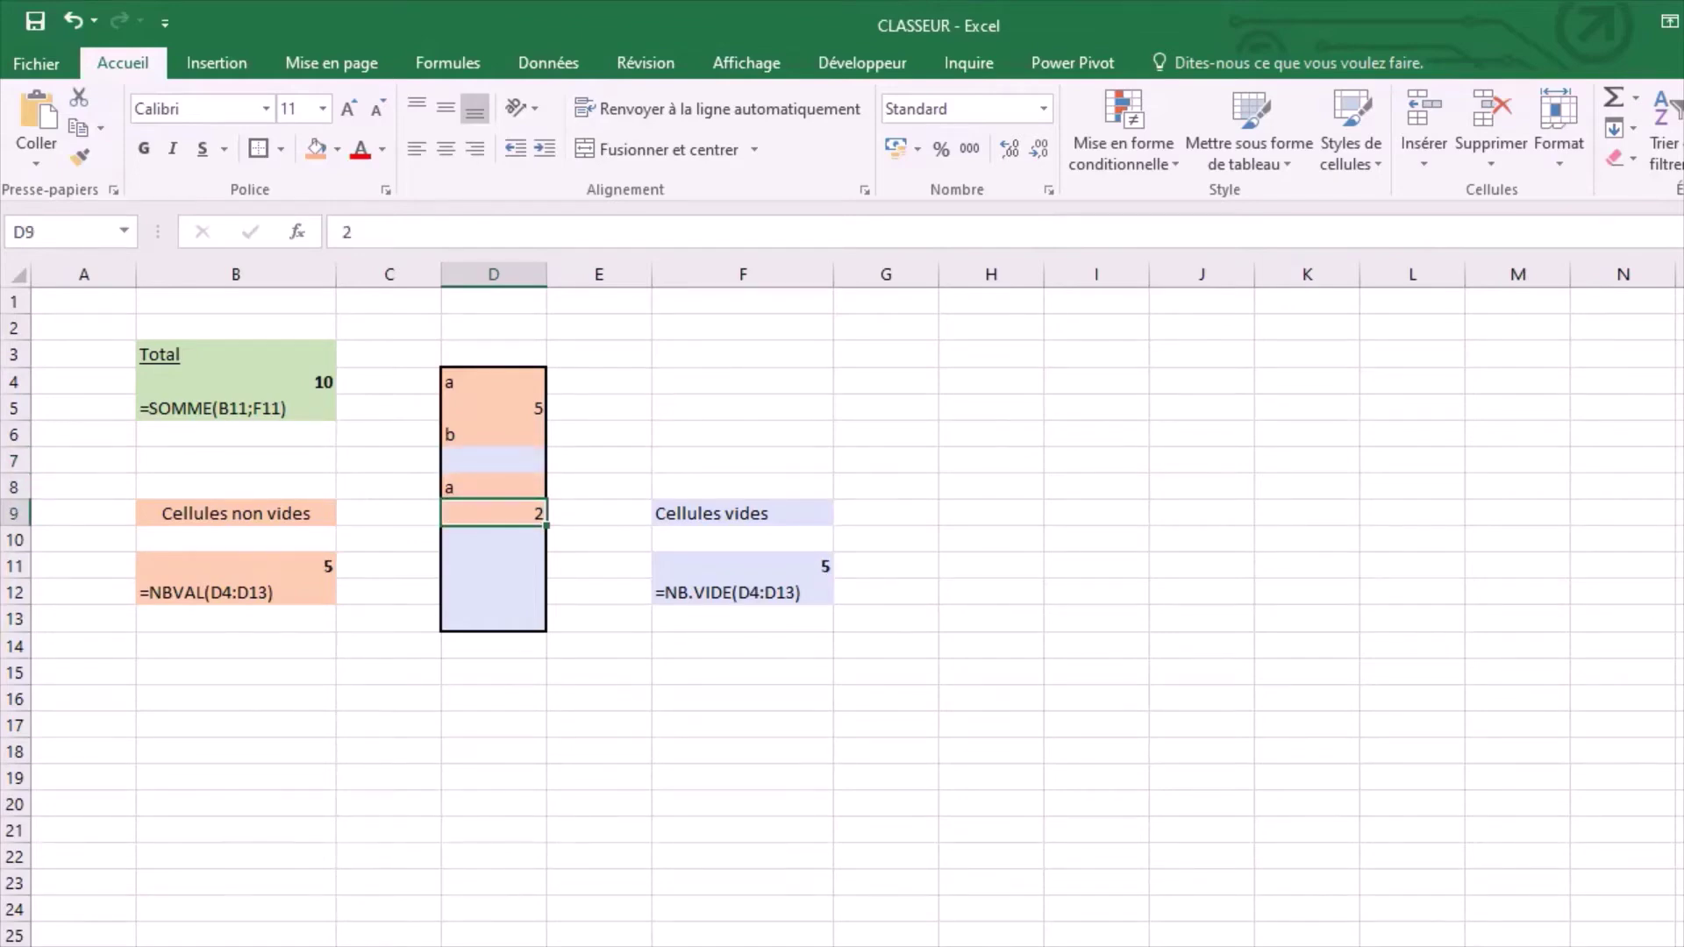
{"action": "key", "text": "Down"}
{"action": "key", "text": "Down"}
{"action": "type", "text": "7"}
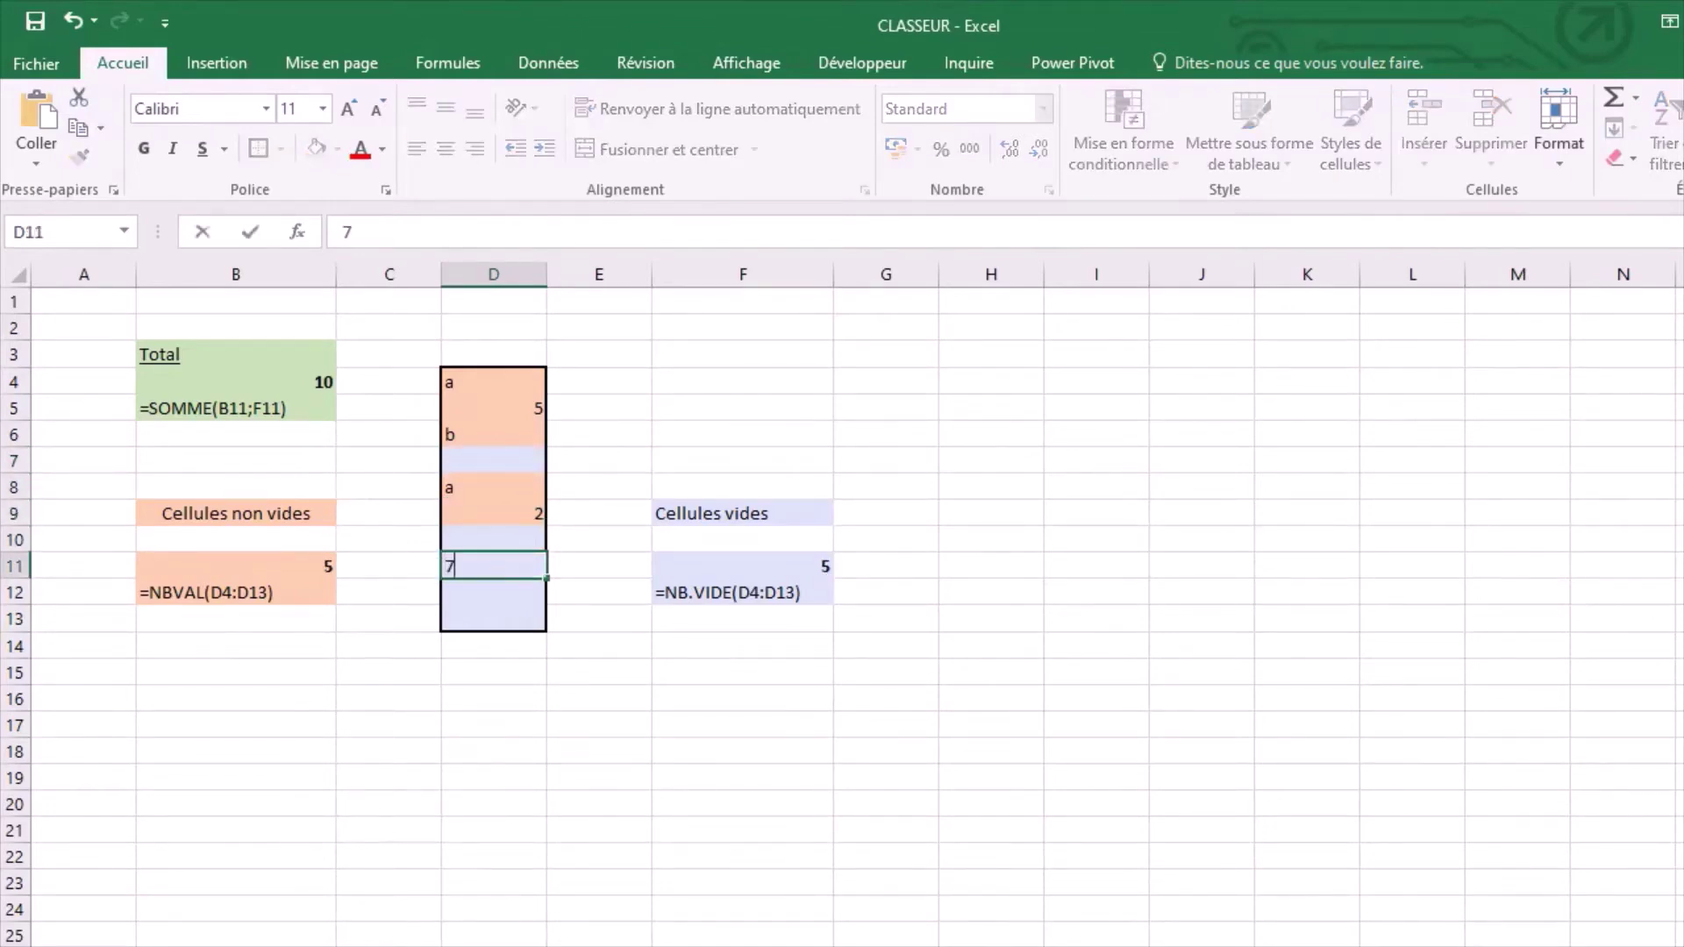
{"action": "key", "text": "Return"}
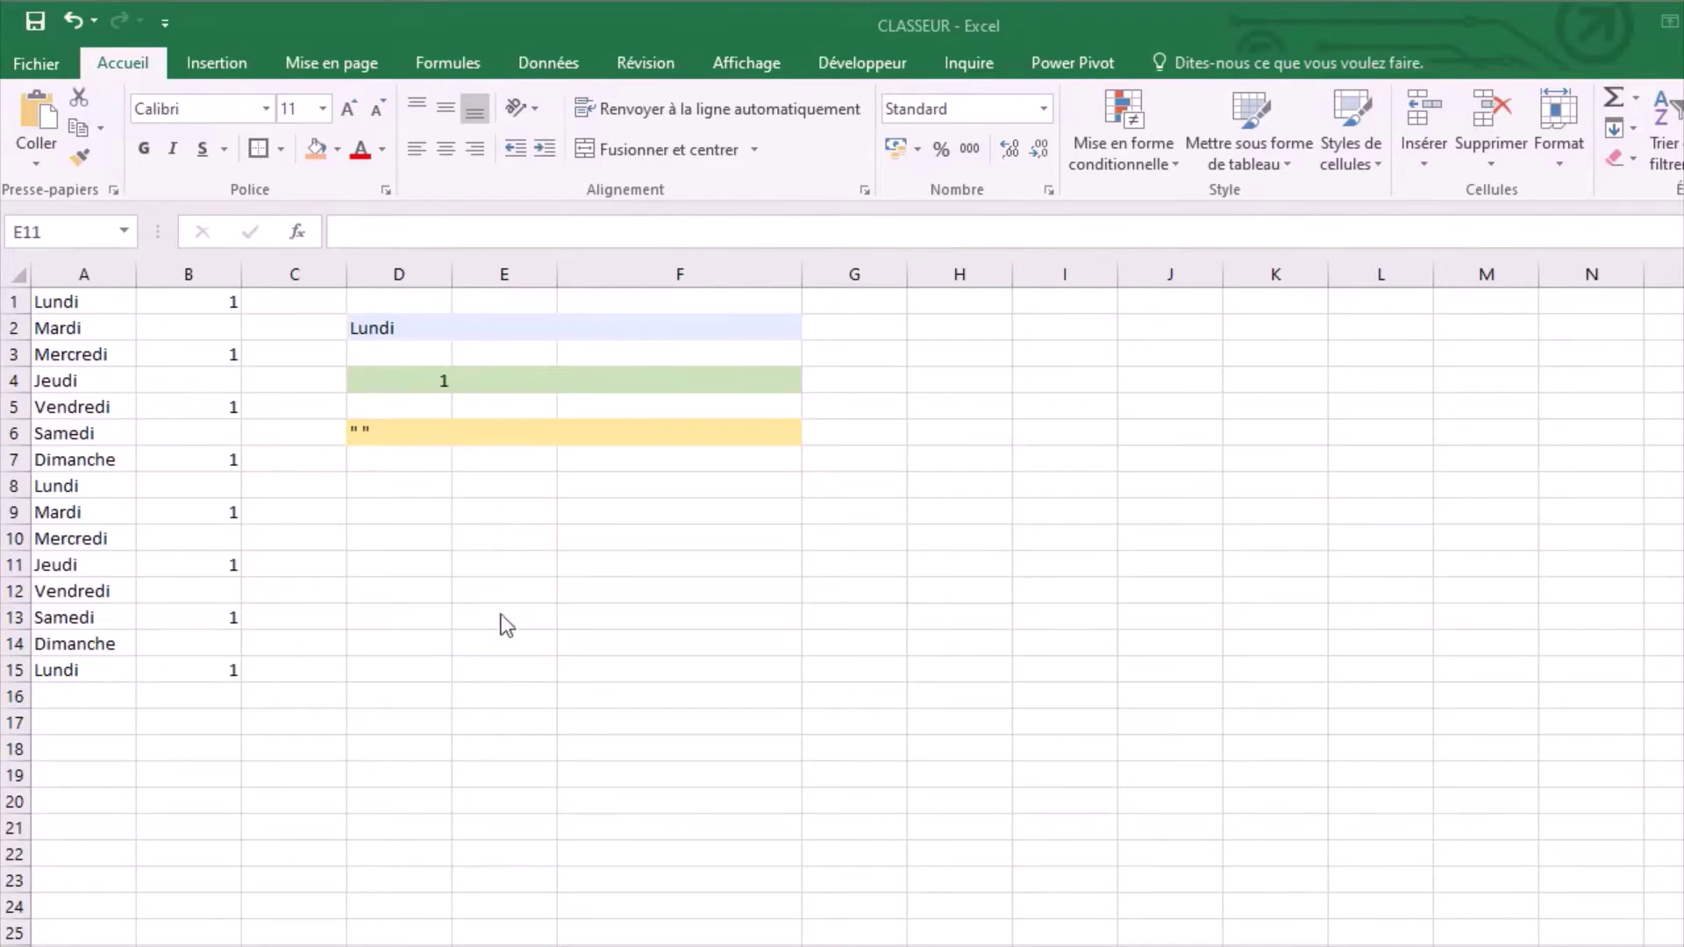
Enter =NB.SI(A:A;D2) in E2 to count Lundi entries, returning 3.
{"action": "left_click", "coordinate": [503, 331]}
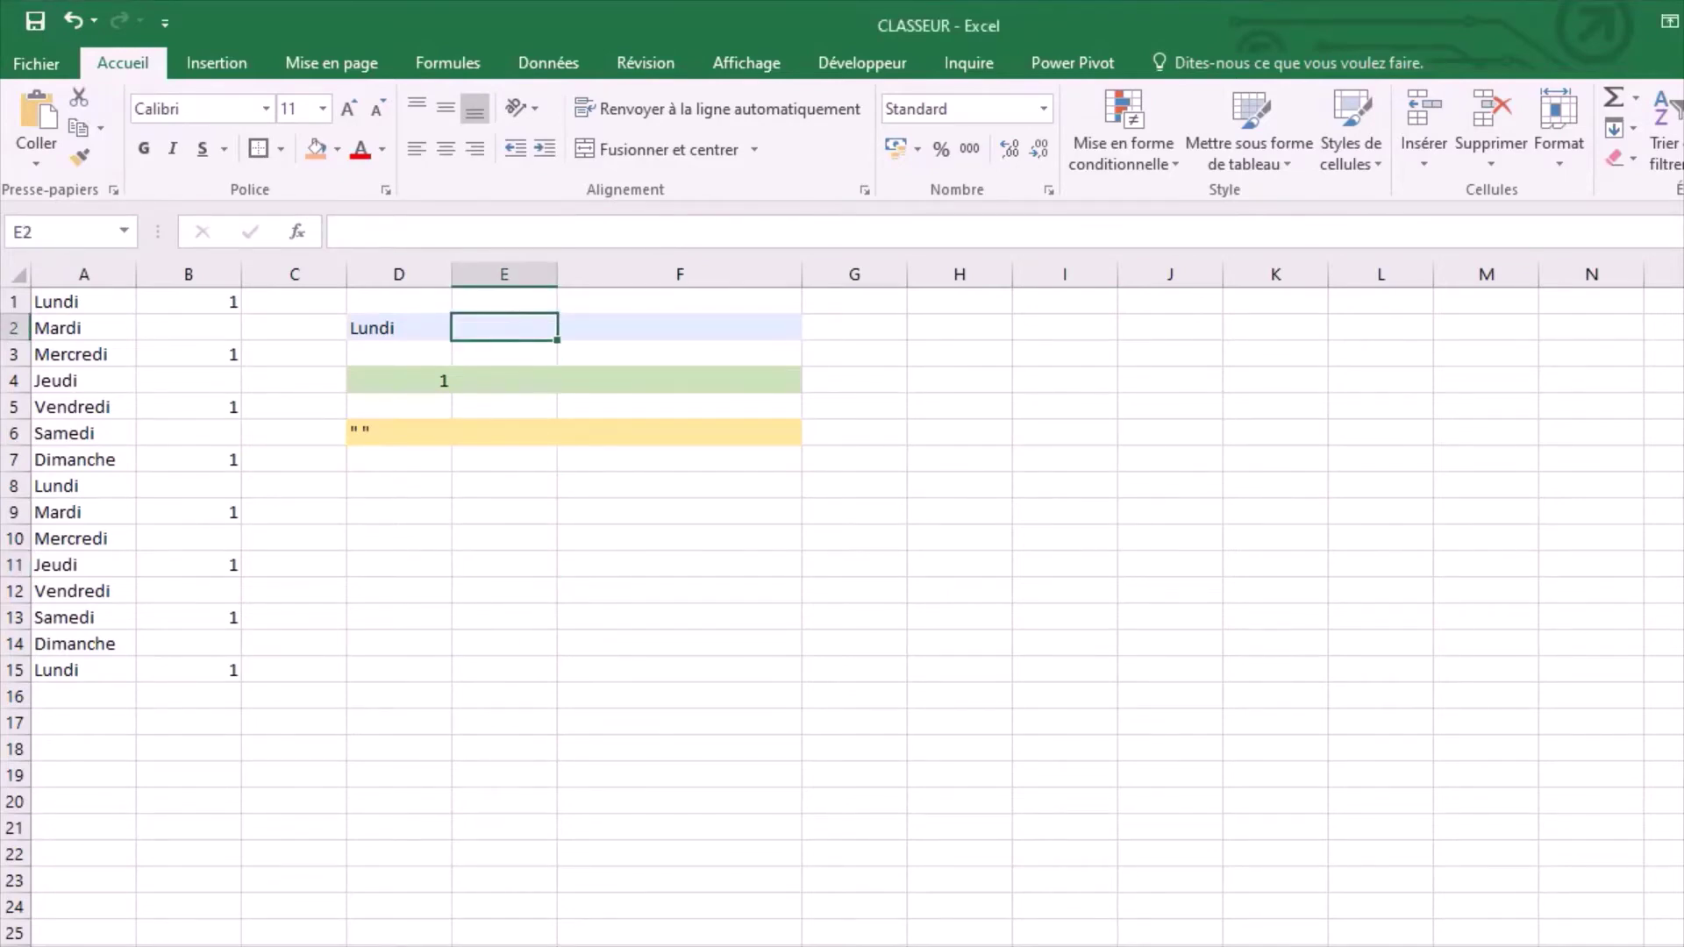
{"action": "type", "text": "="}
{"action": "type", "text": "nb.si"}
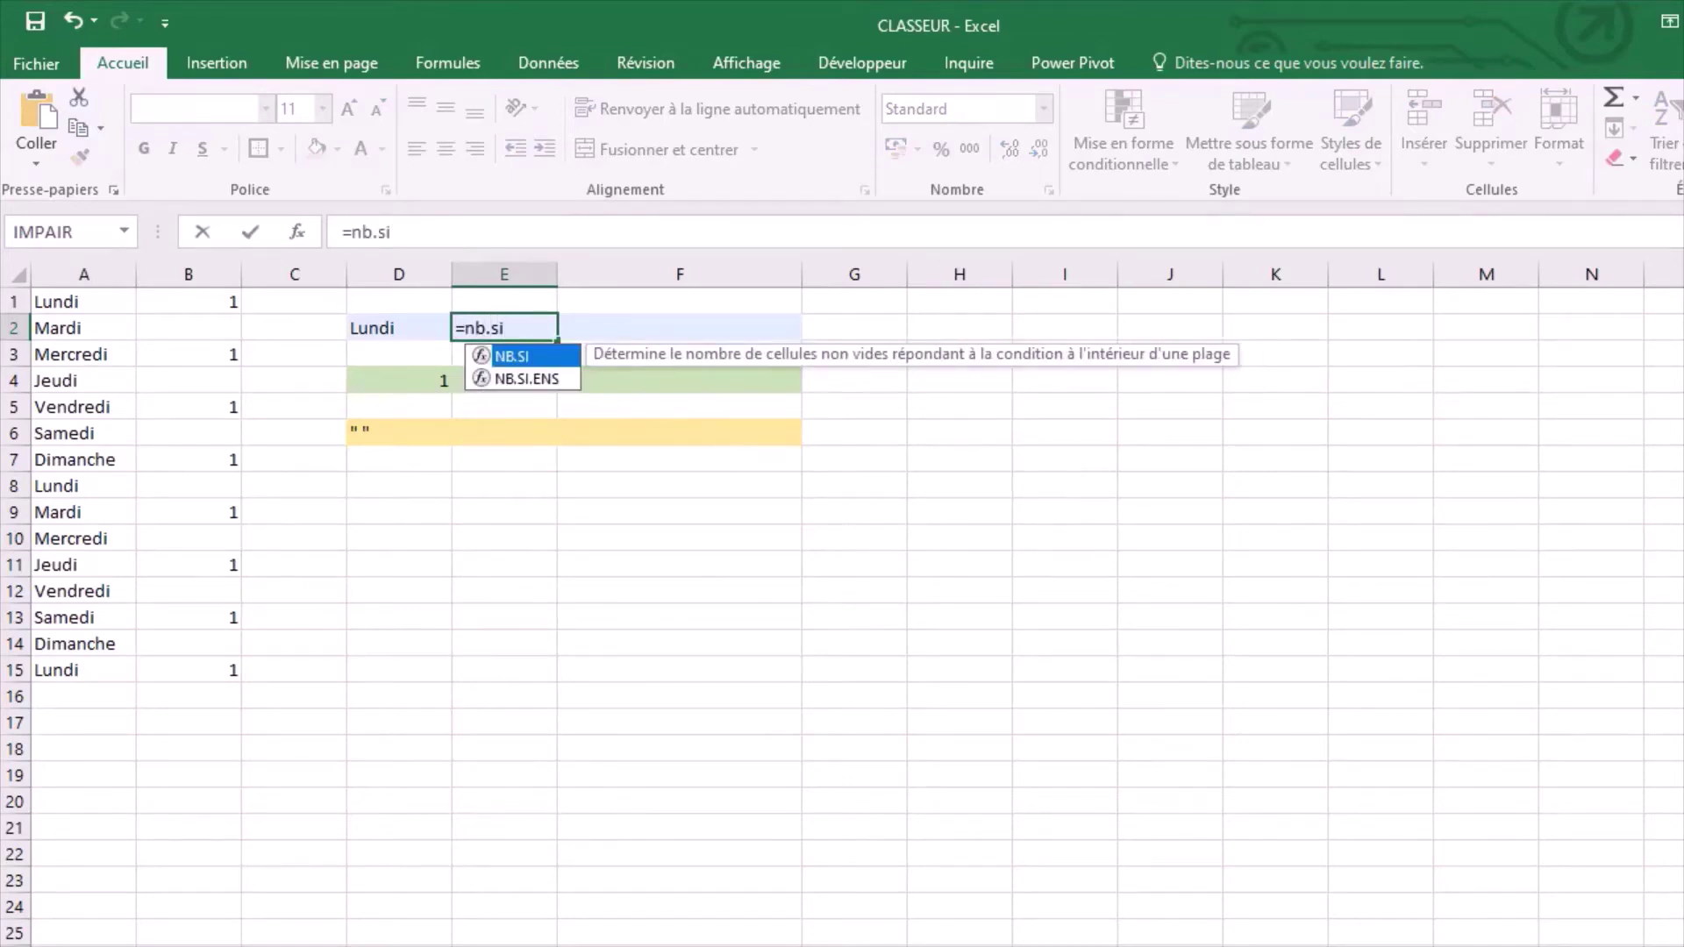
{"action": "type", "text": "("}
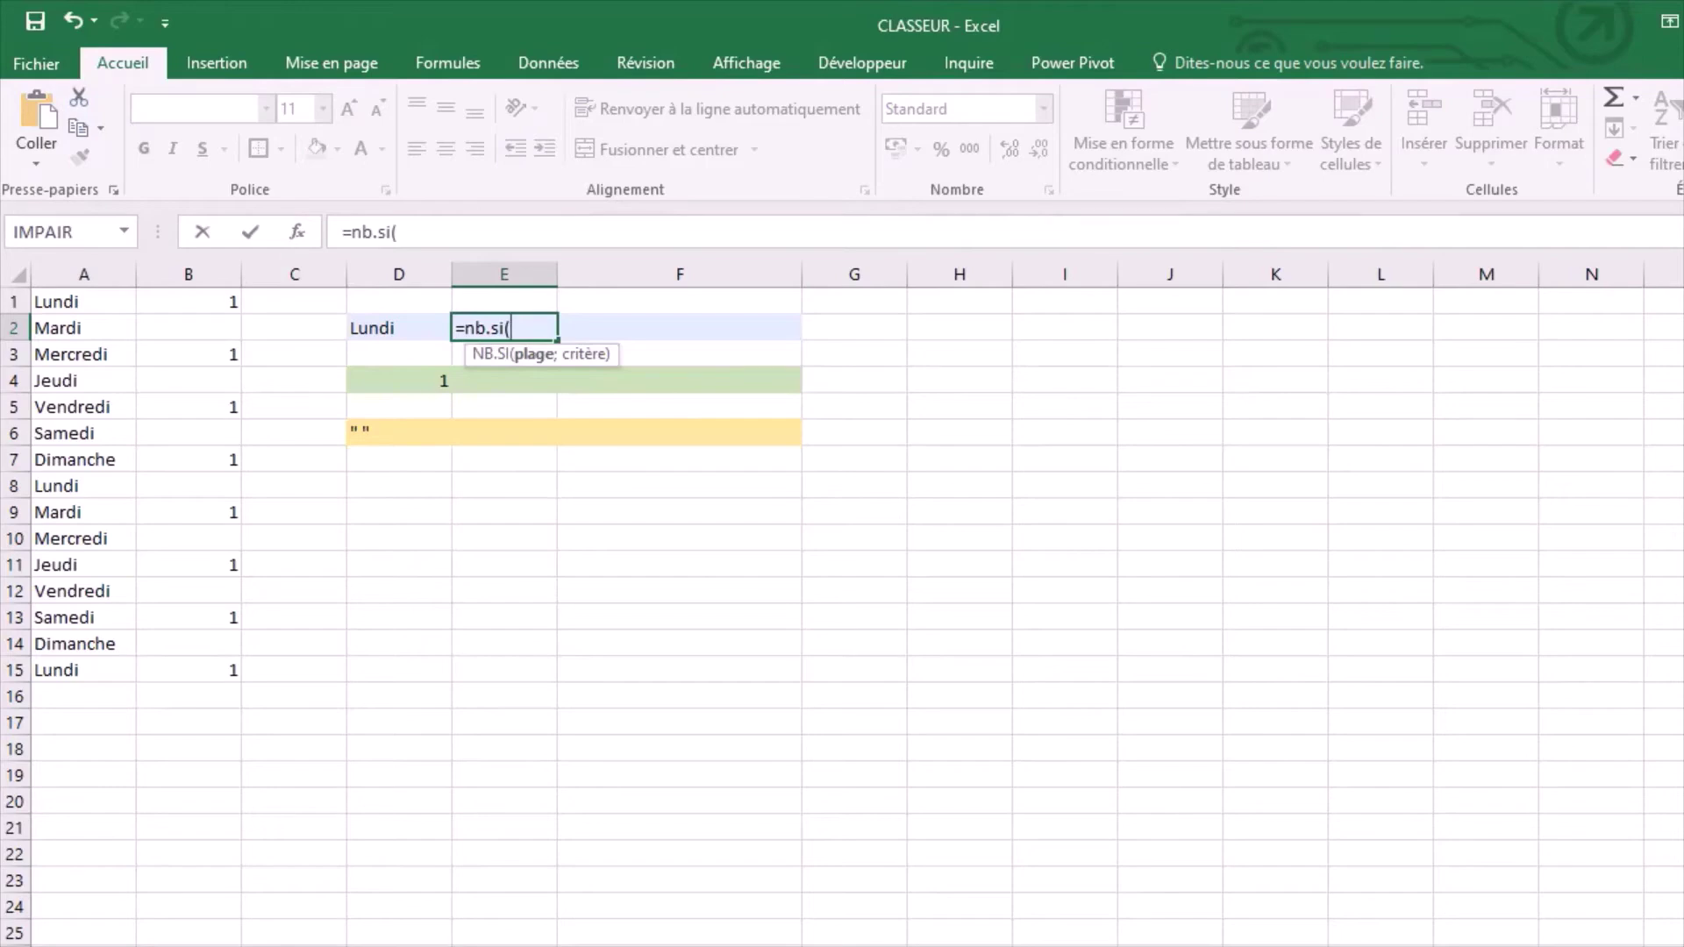
{"action": "left_click", "coordinate": [81, 273]}
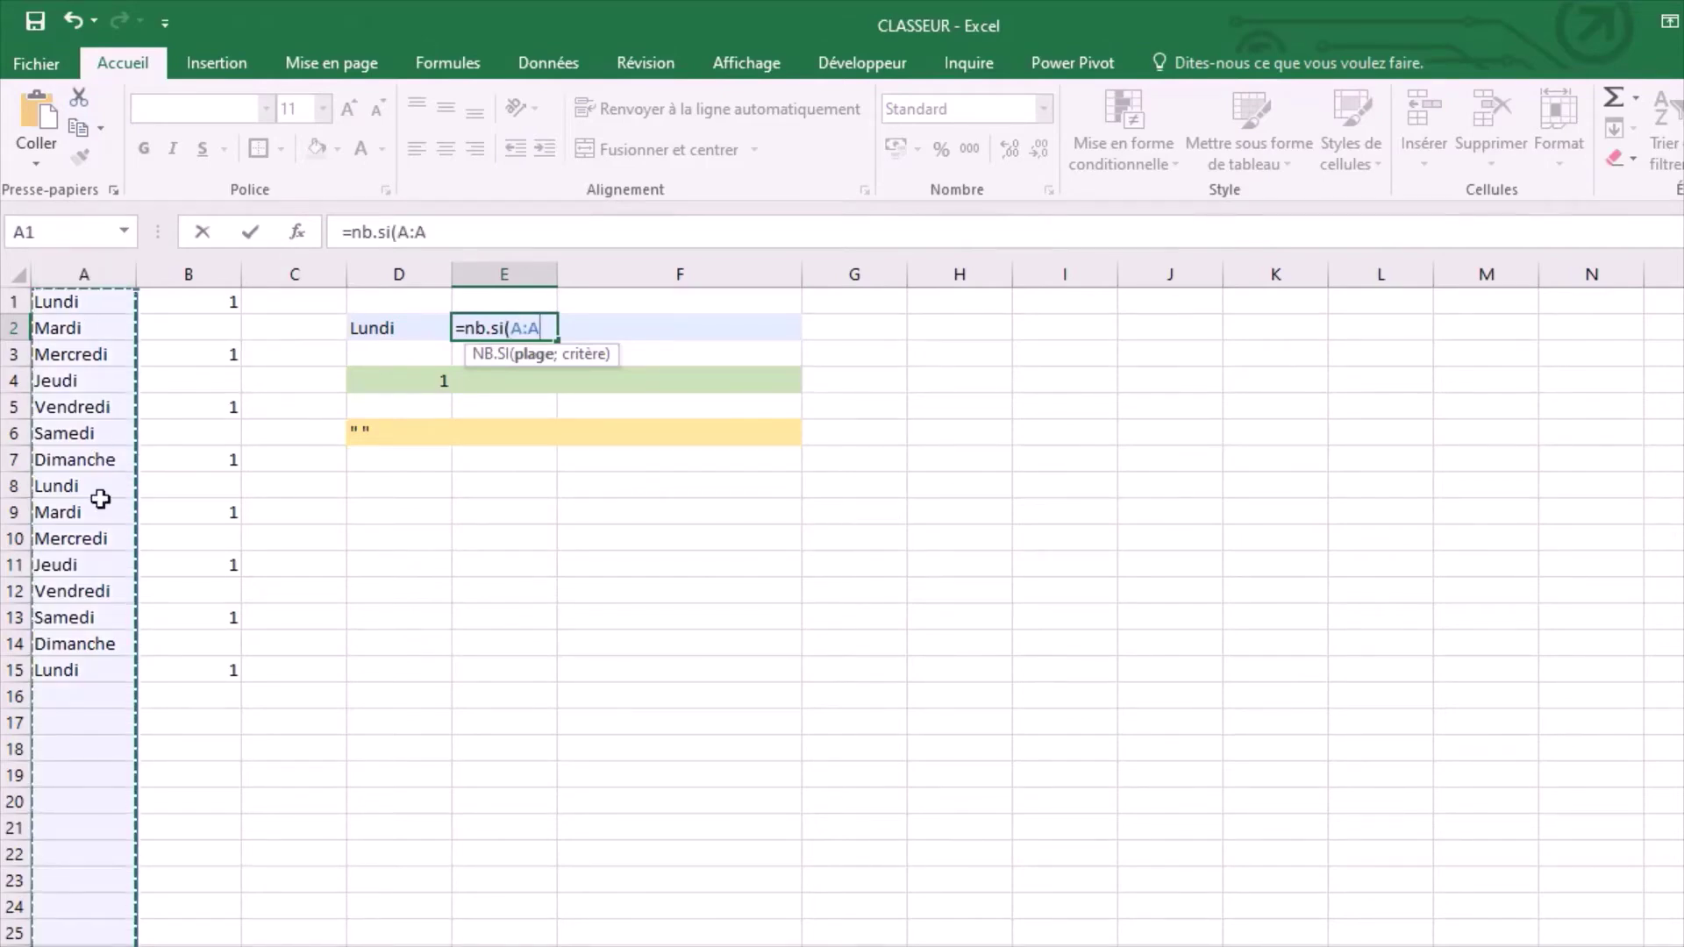
{"action": "type", "text": ";"}
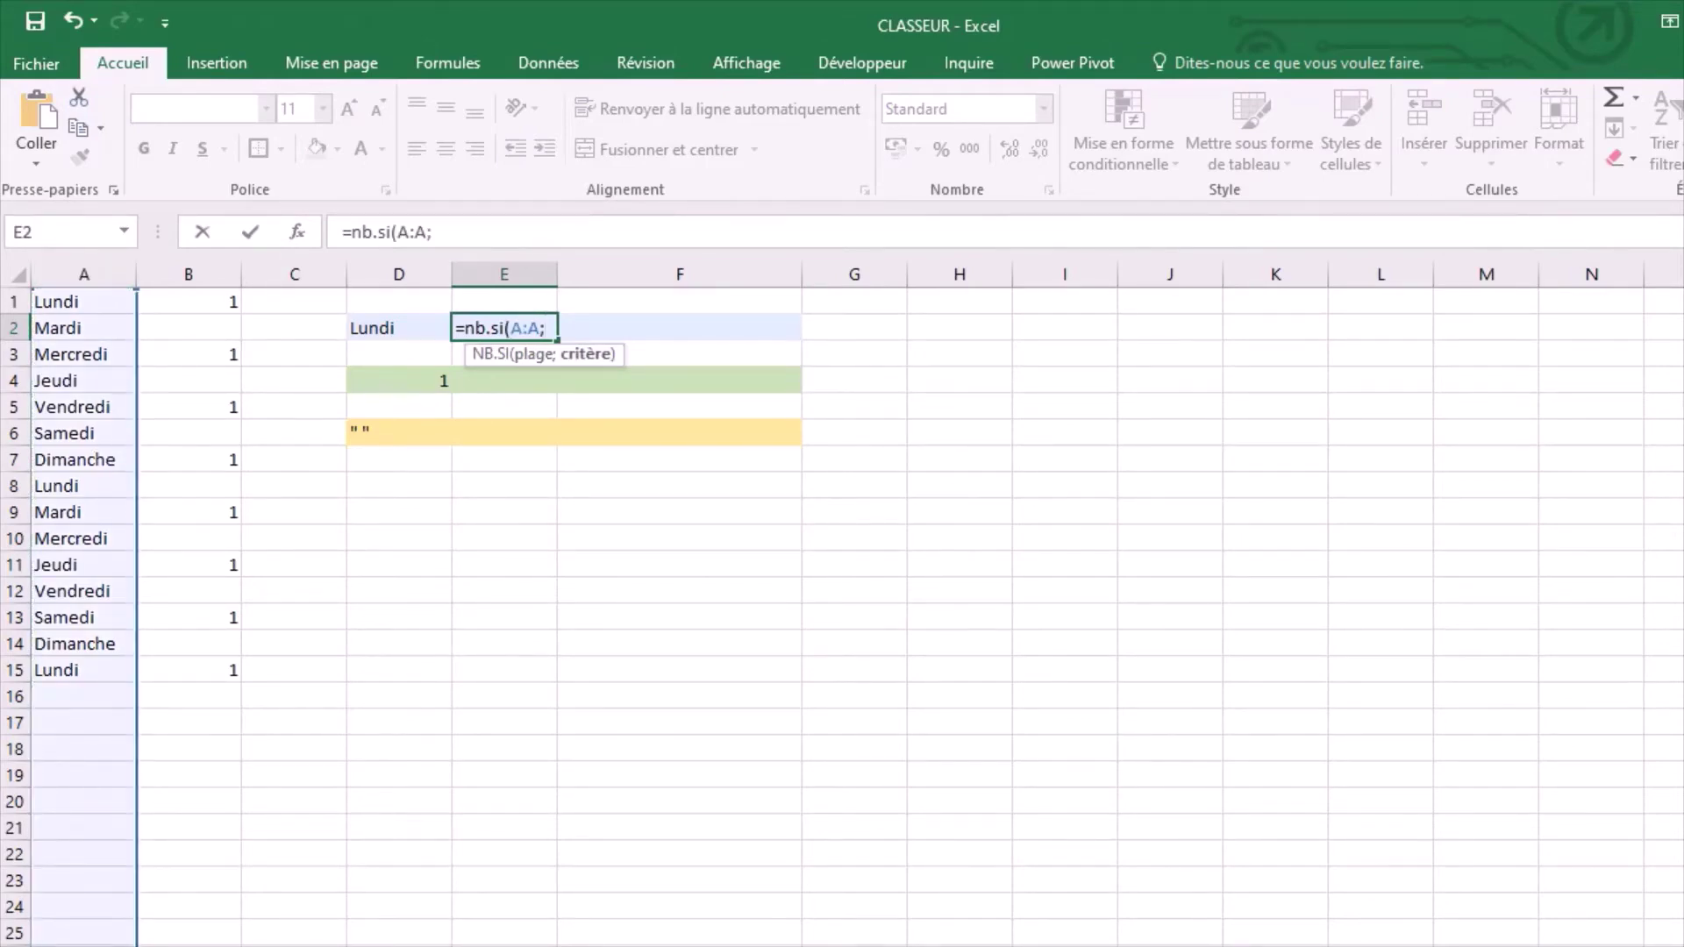
{"action": "left_click", "coordinate": [399, 328]}
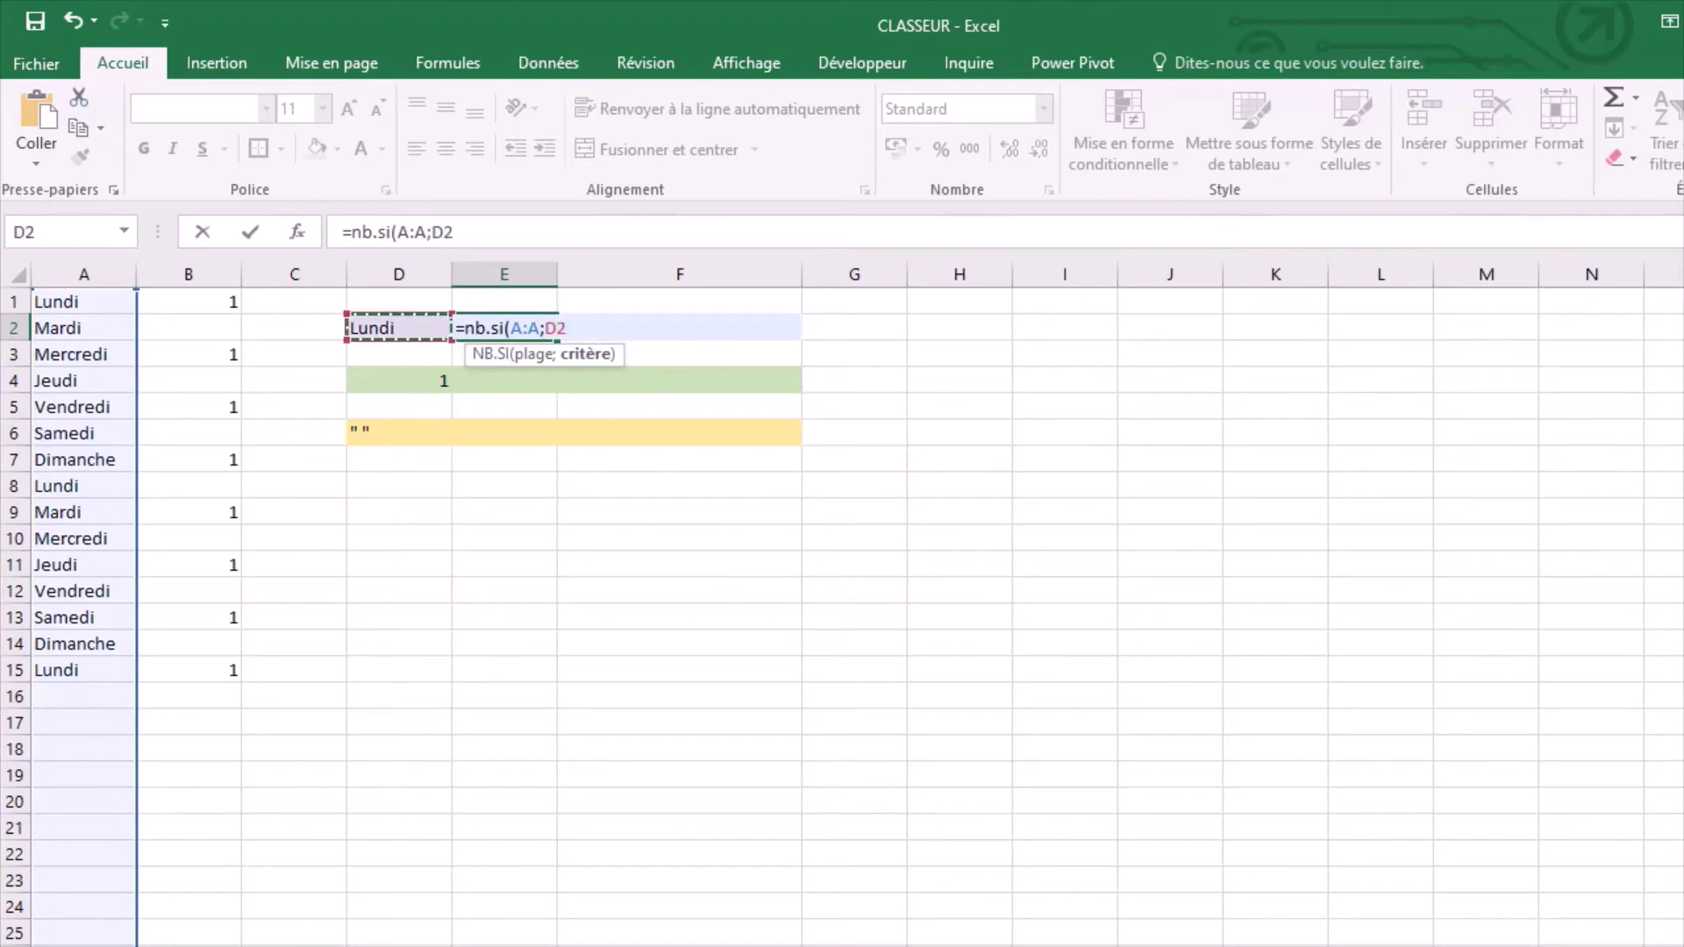
{"action": "type", "text": ")"}
{"action": "key", "text": "Return"}
Enter =NB.SI(B:B;D4) in E4 and =NB.SI(B1:B15;"") in E6 to count 1s and empty cells.
{"action": "key", "text": "Down"}
{"action": "type", "text": "=nb.si"}
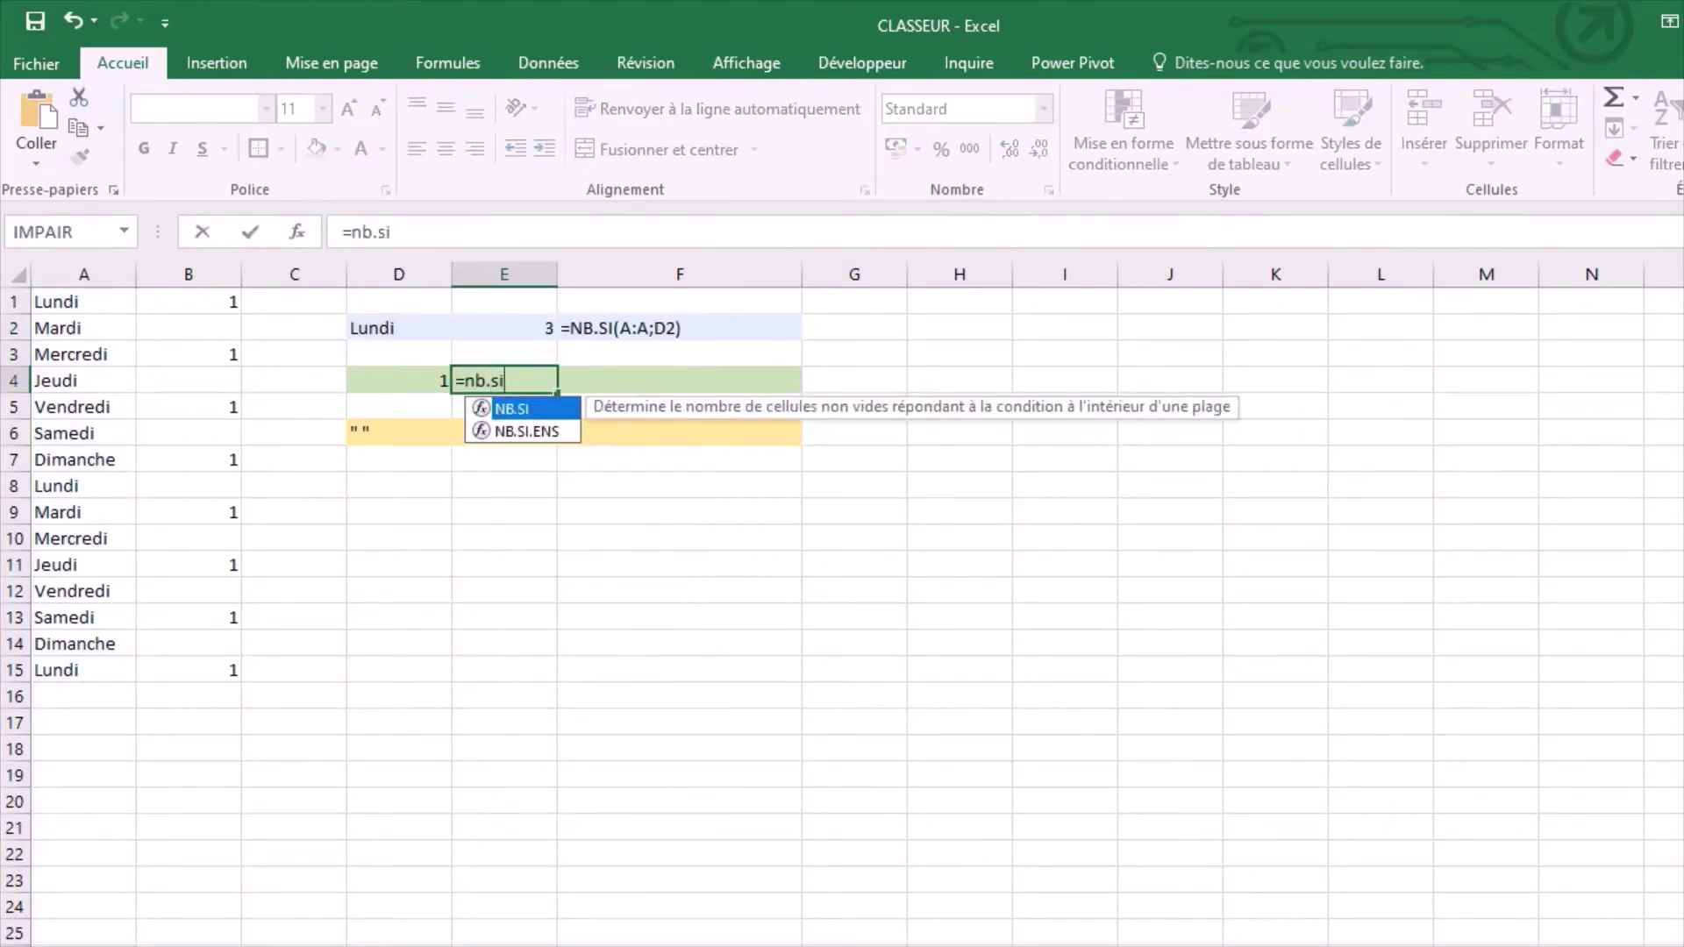
{"action": "type", "text": "(B:B;D4)"}
{"action": "key", "text": "Return"}
{"action": "key", "text": "Down"}
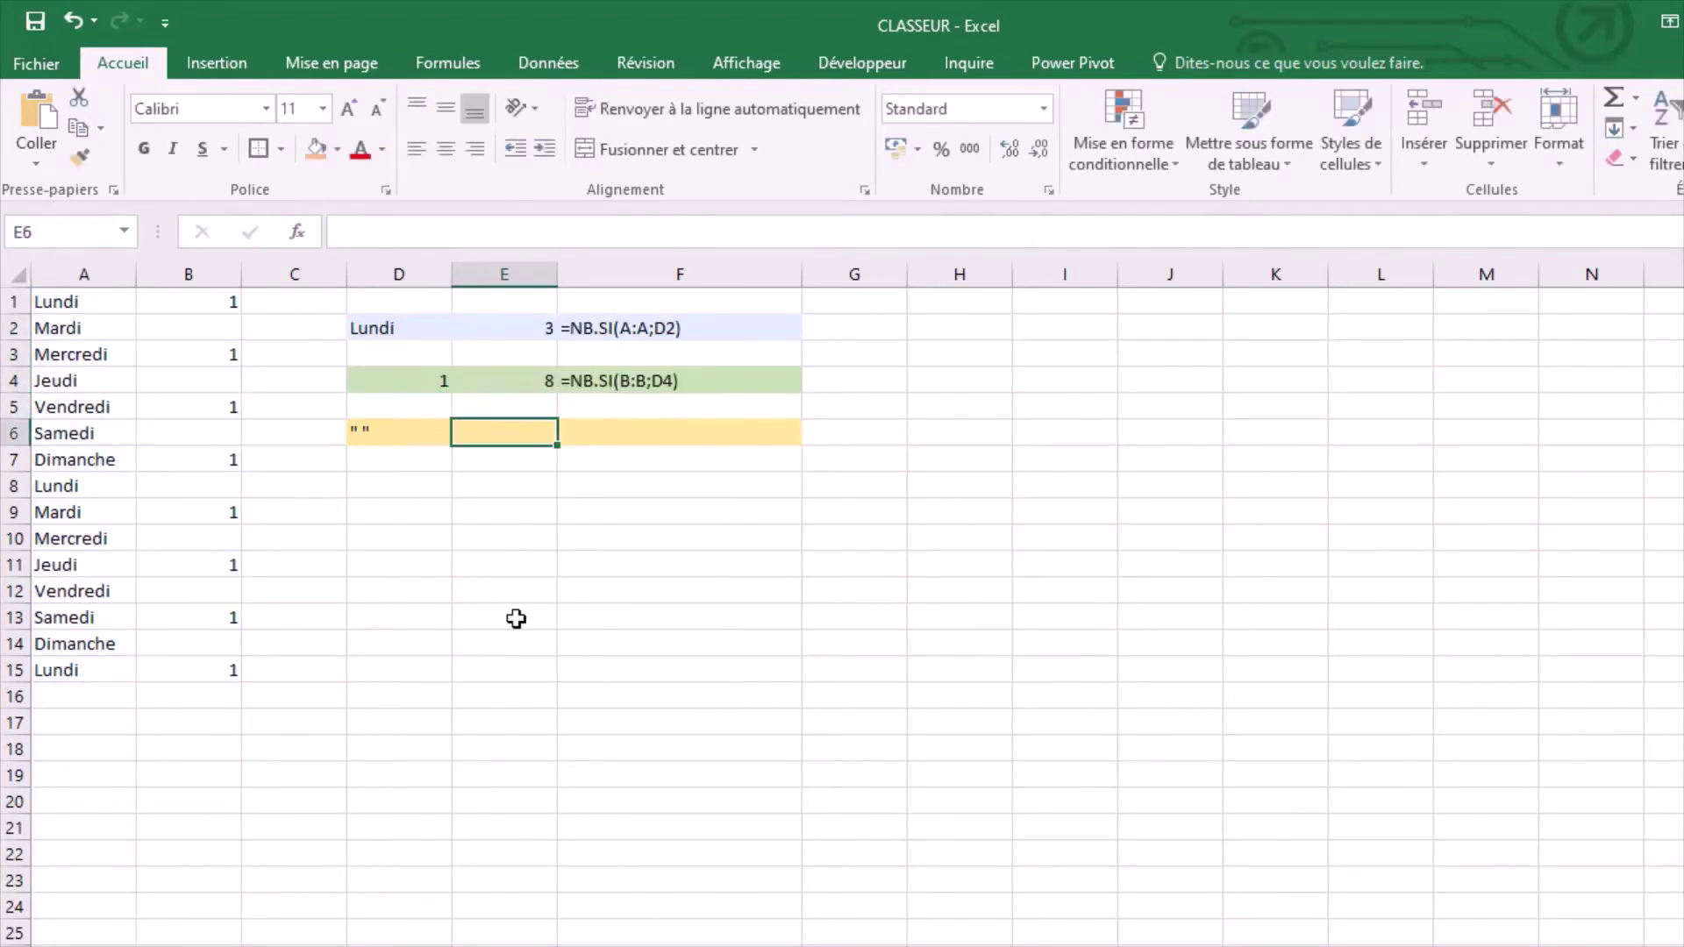
{"action": "type", "text": "=nb.si(b1:b15;"}
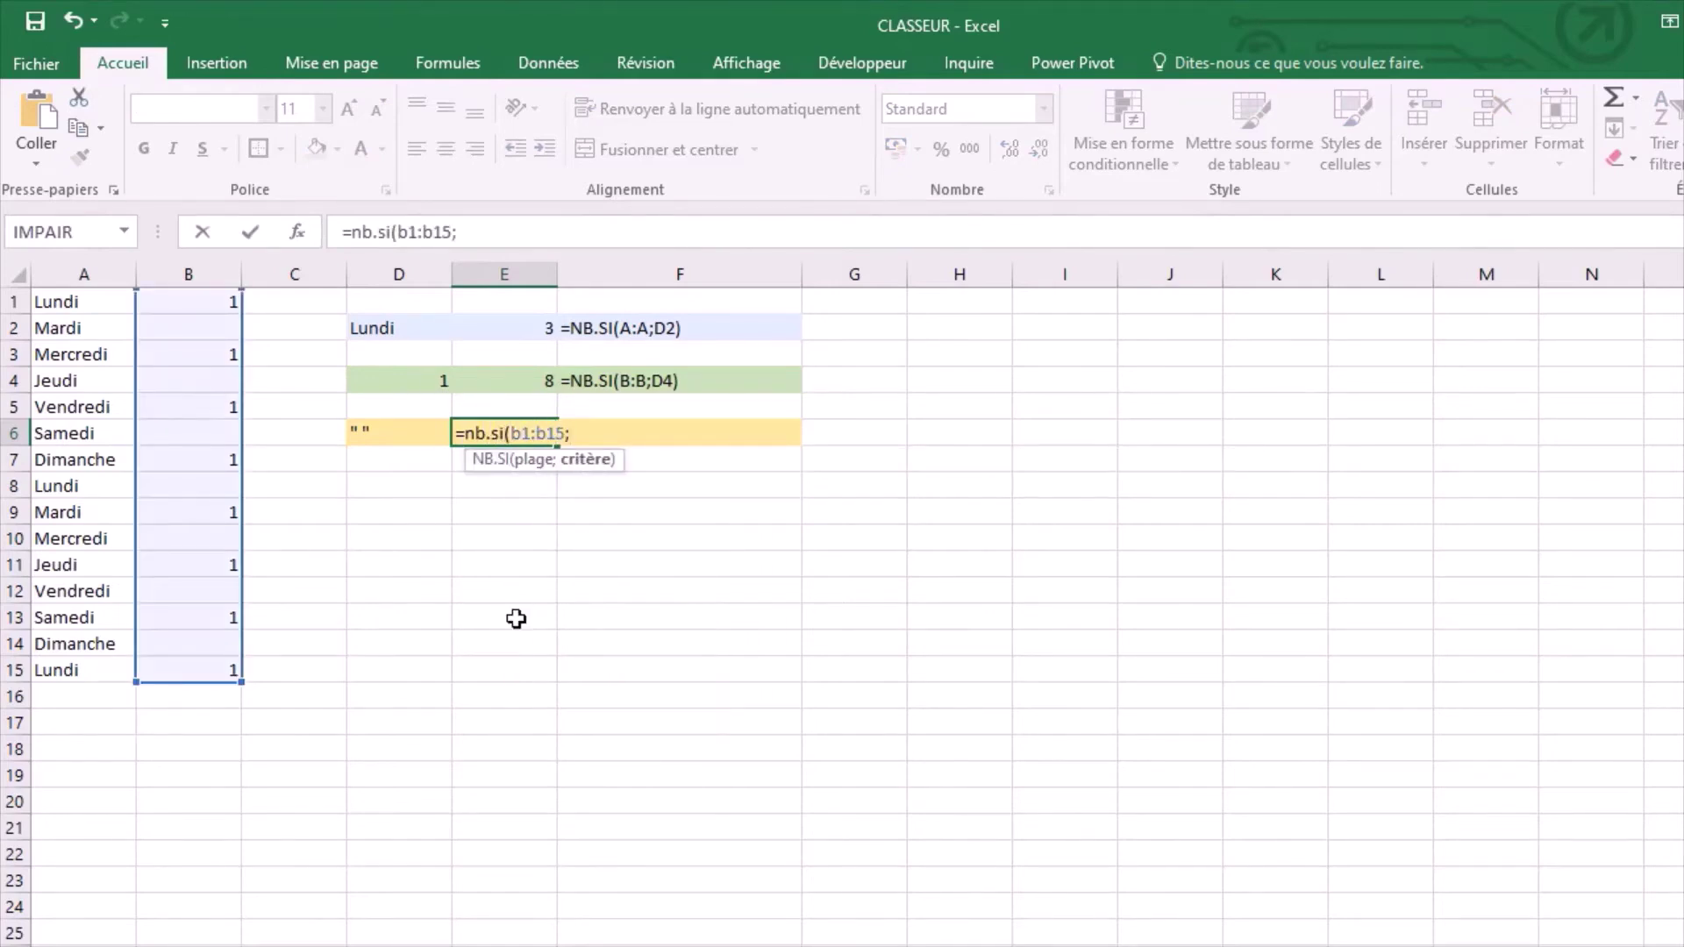
{"action": "type", "text": "\"\")"}
{"action": "key", "text": "ctrl+Return"}
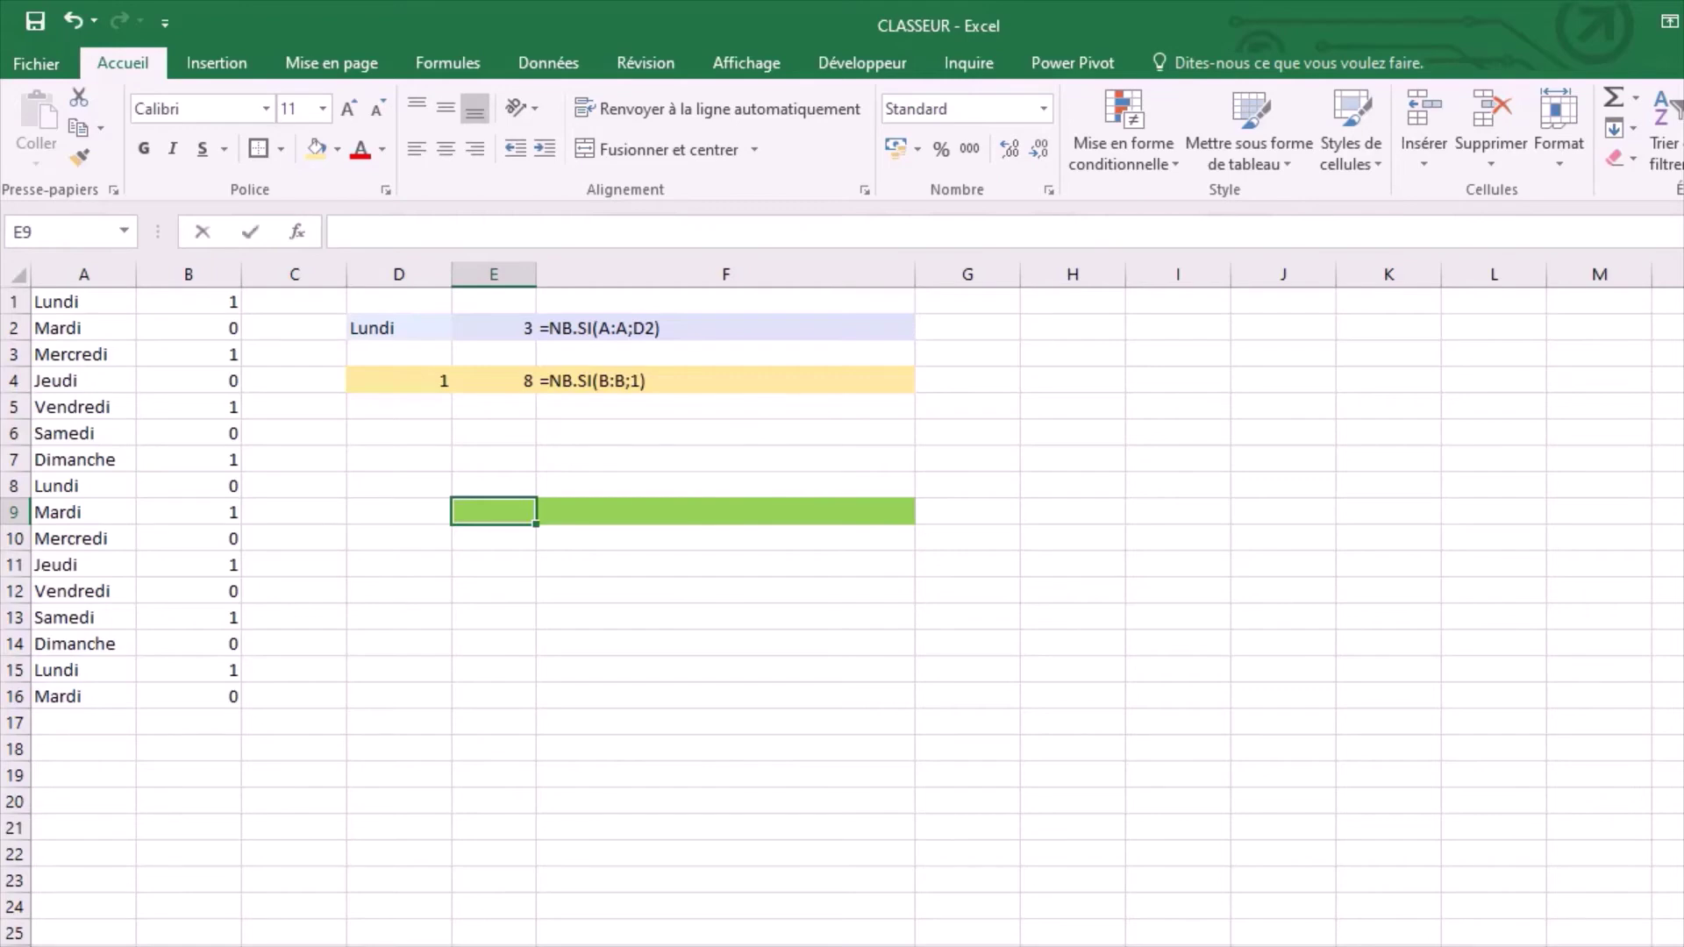
Enter =NB.SI.ENS(A1:A16;D2;B1:B16;D4) to count Lundi rows with 1, returning 2.
{"action": "type", "text": "=nb."}
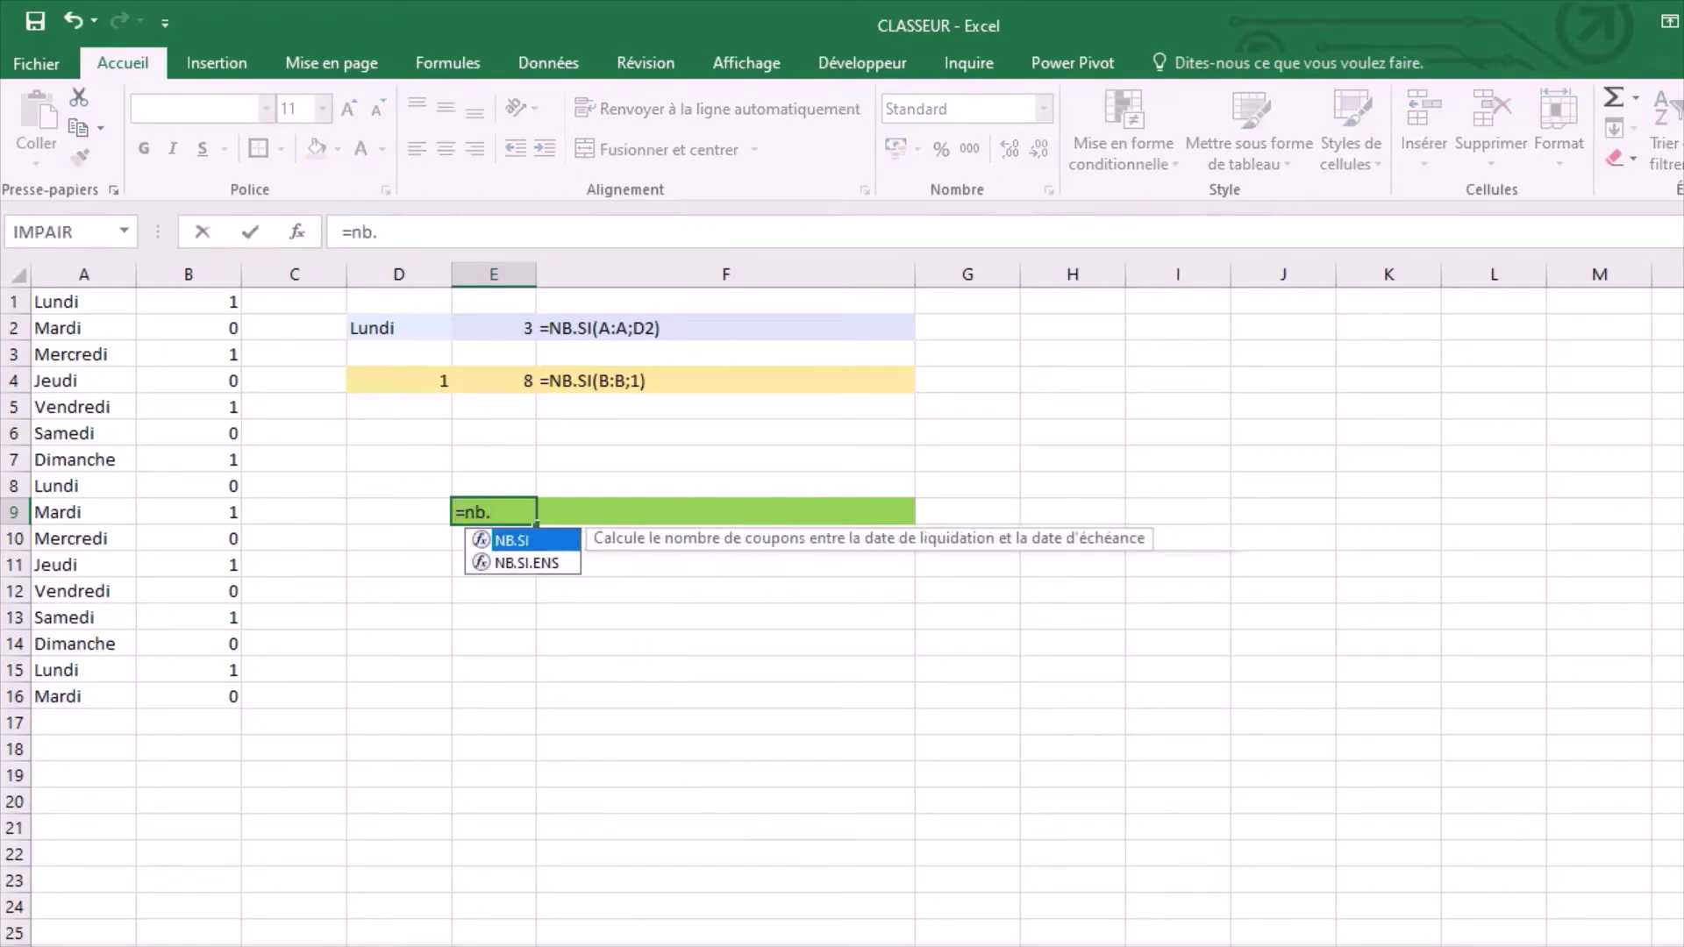
{"action": "type", "text": "si.ens"}
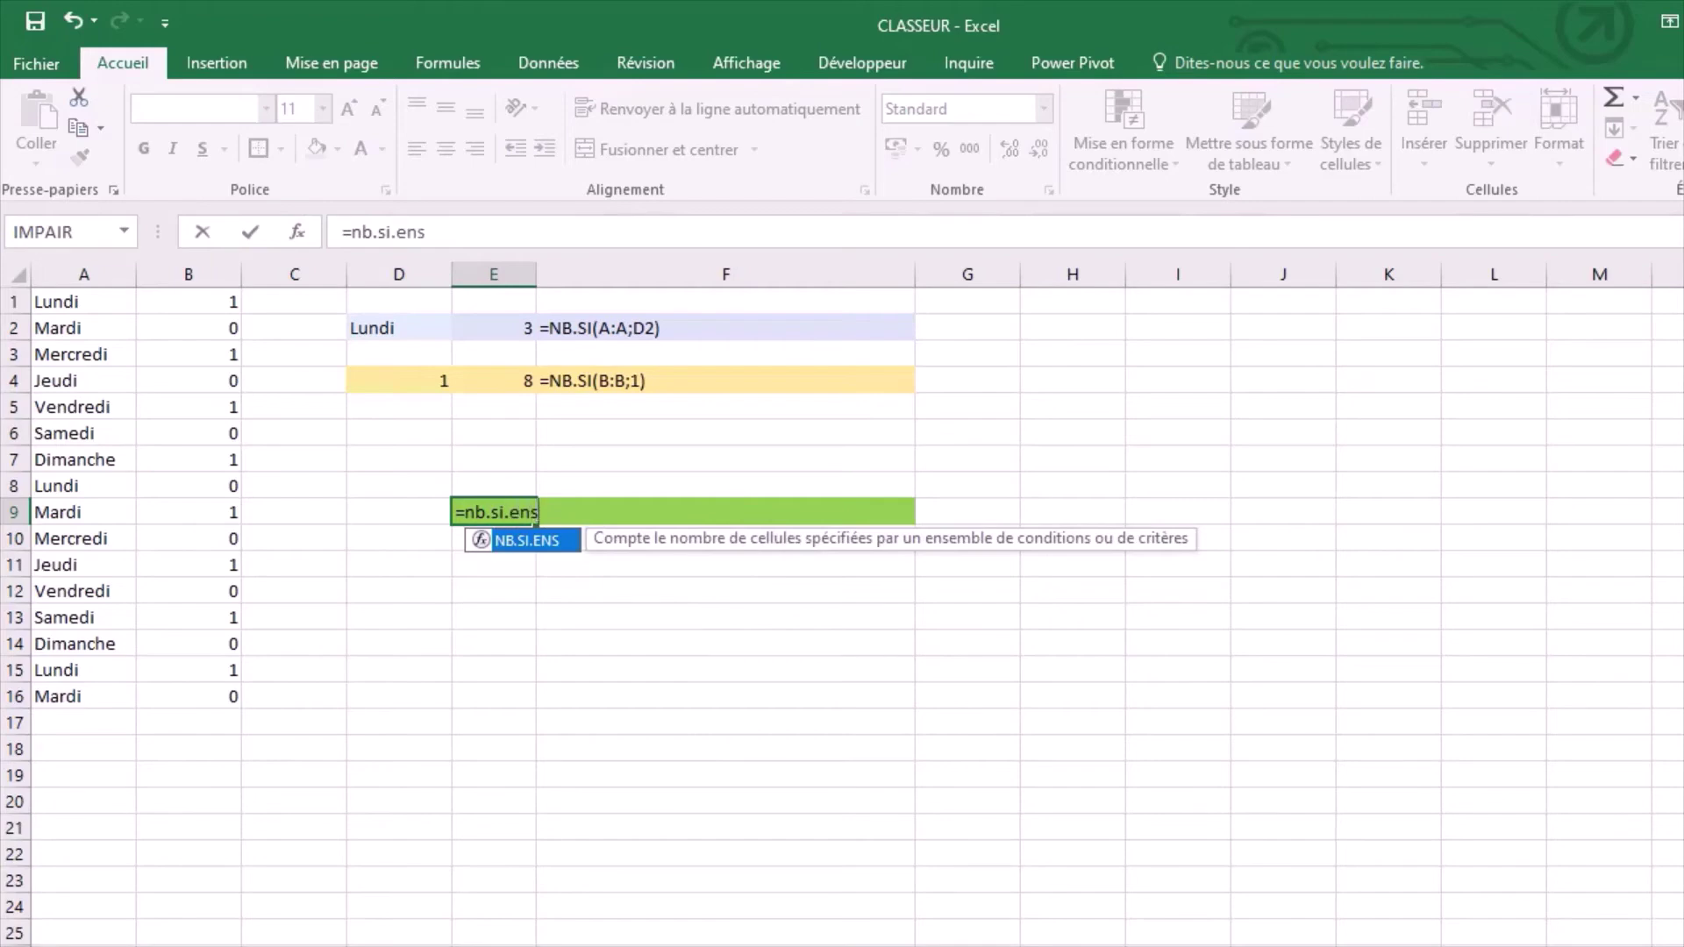
{"action": "type", "text": "("}
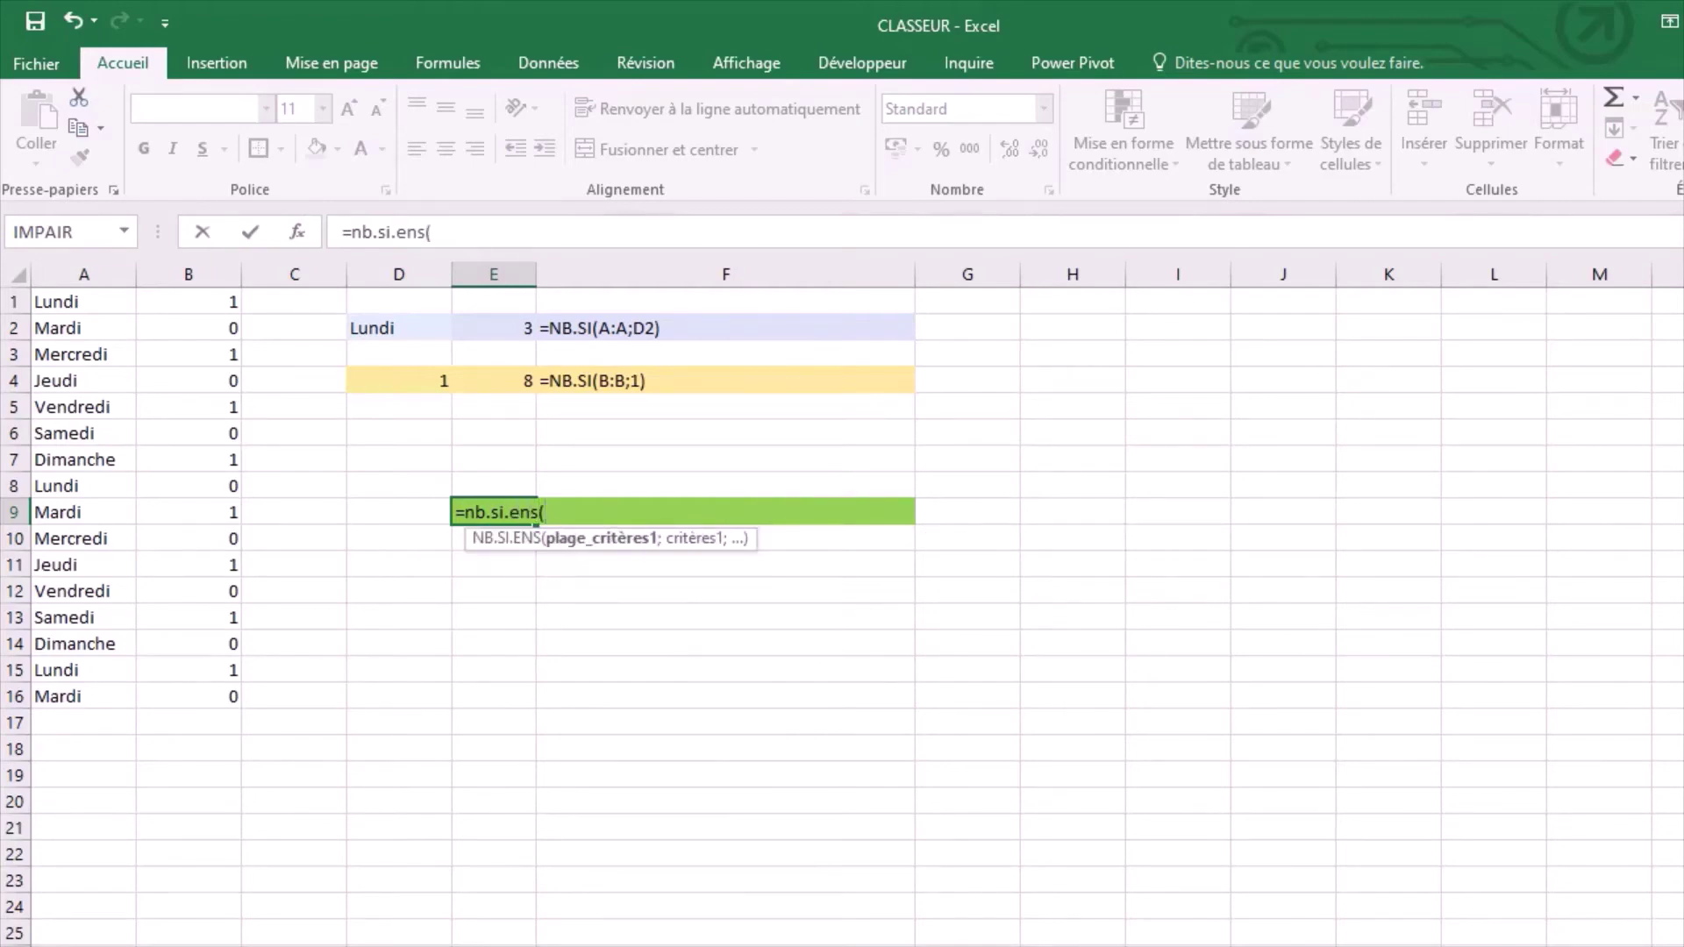
{"action": "left_click_drag", "start_coordinate": [88, 304], "coordinate": [61, 696]}
{"action": "type", "text": ";"}
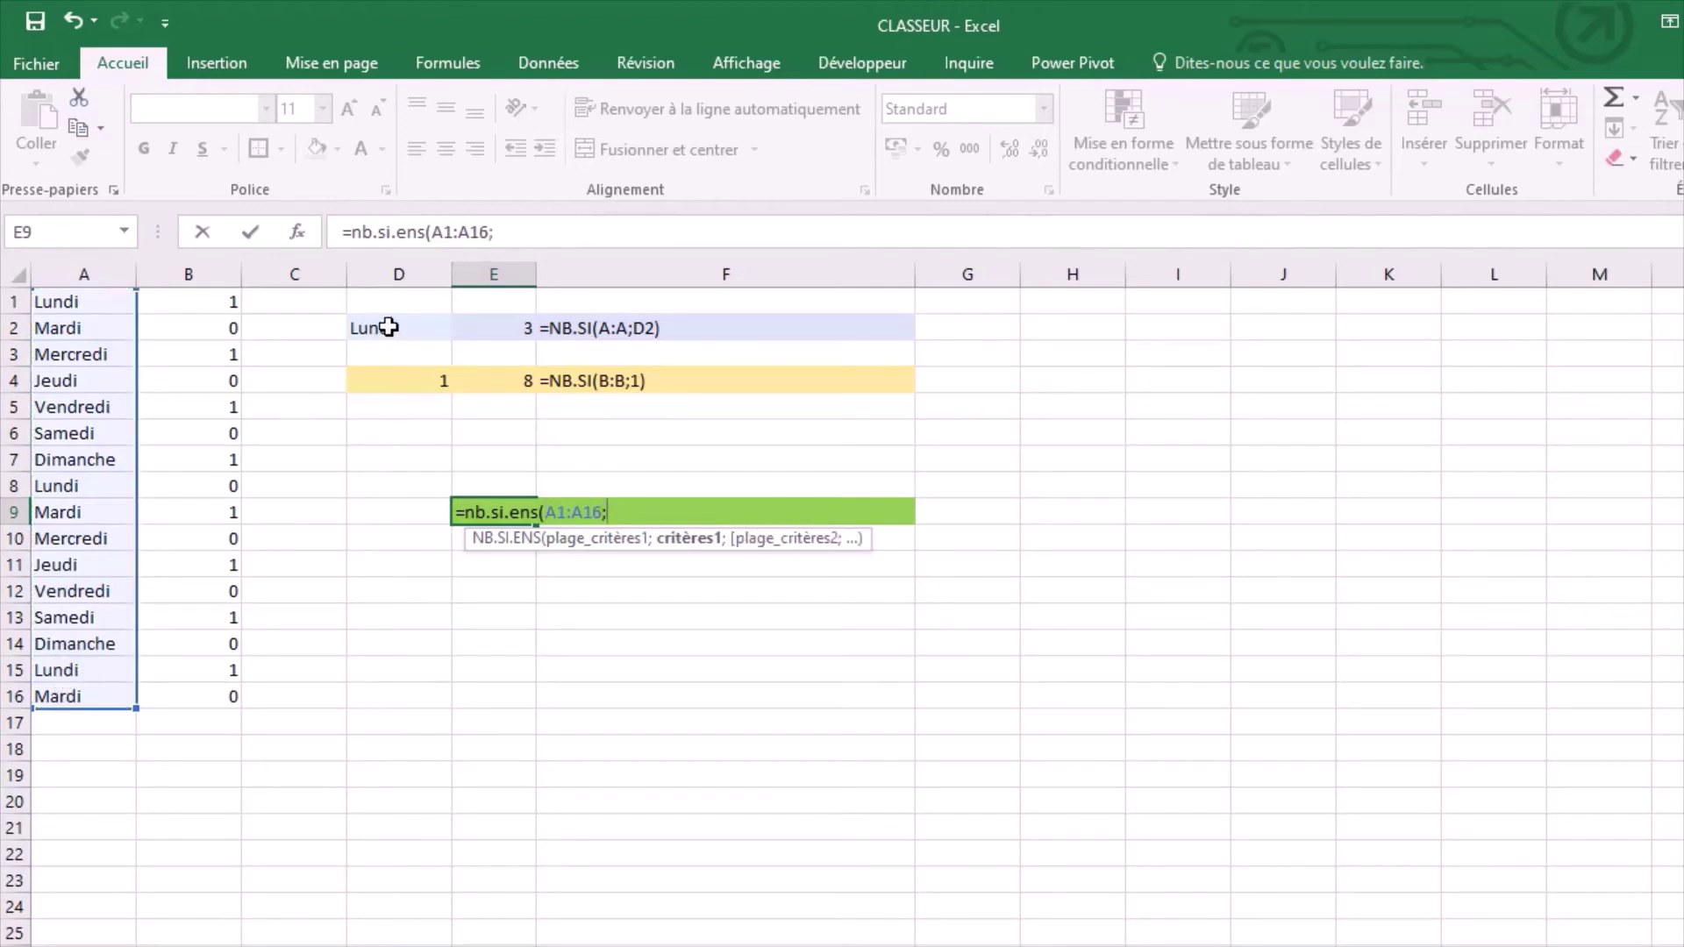
{"action": "left_click", "coordinate": [388, 328]}
{"action": "type", "text": ";"}
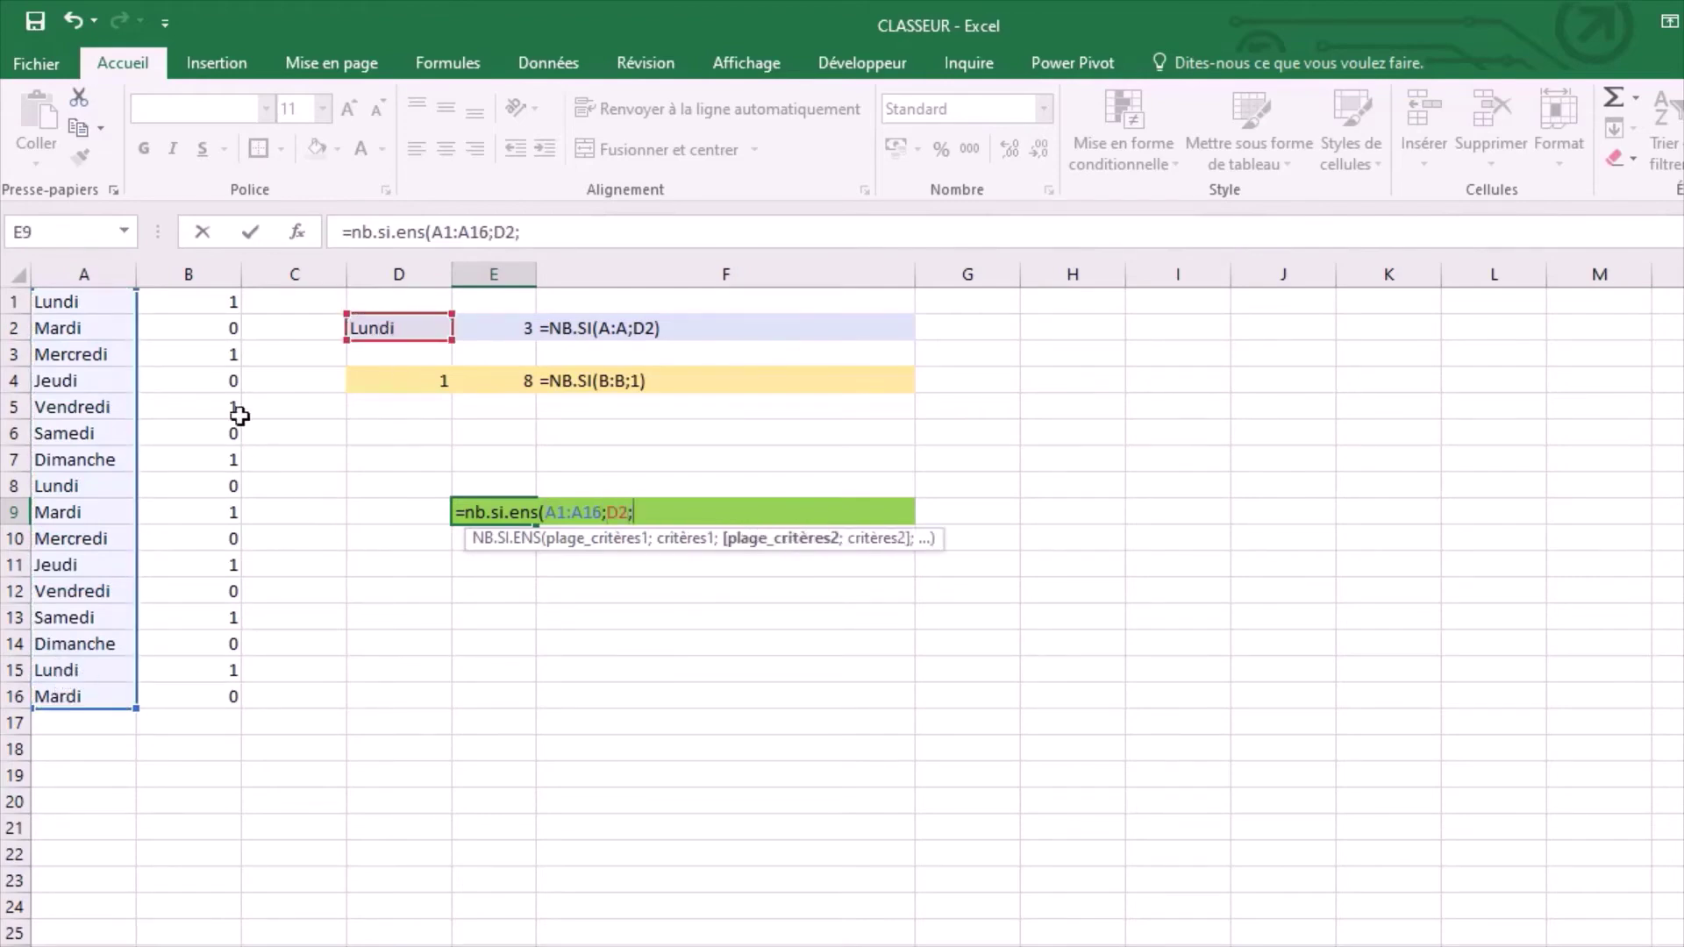
{"action": "left_click_drag", "start_coordinate": [211, 305], "coordinate": [180, 702]}
{"action": "type", "text": ";"}
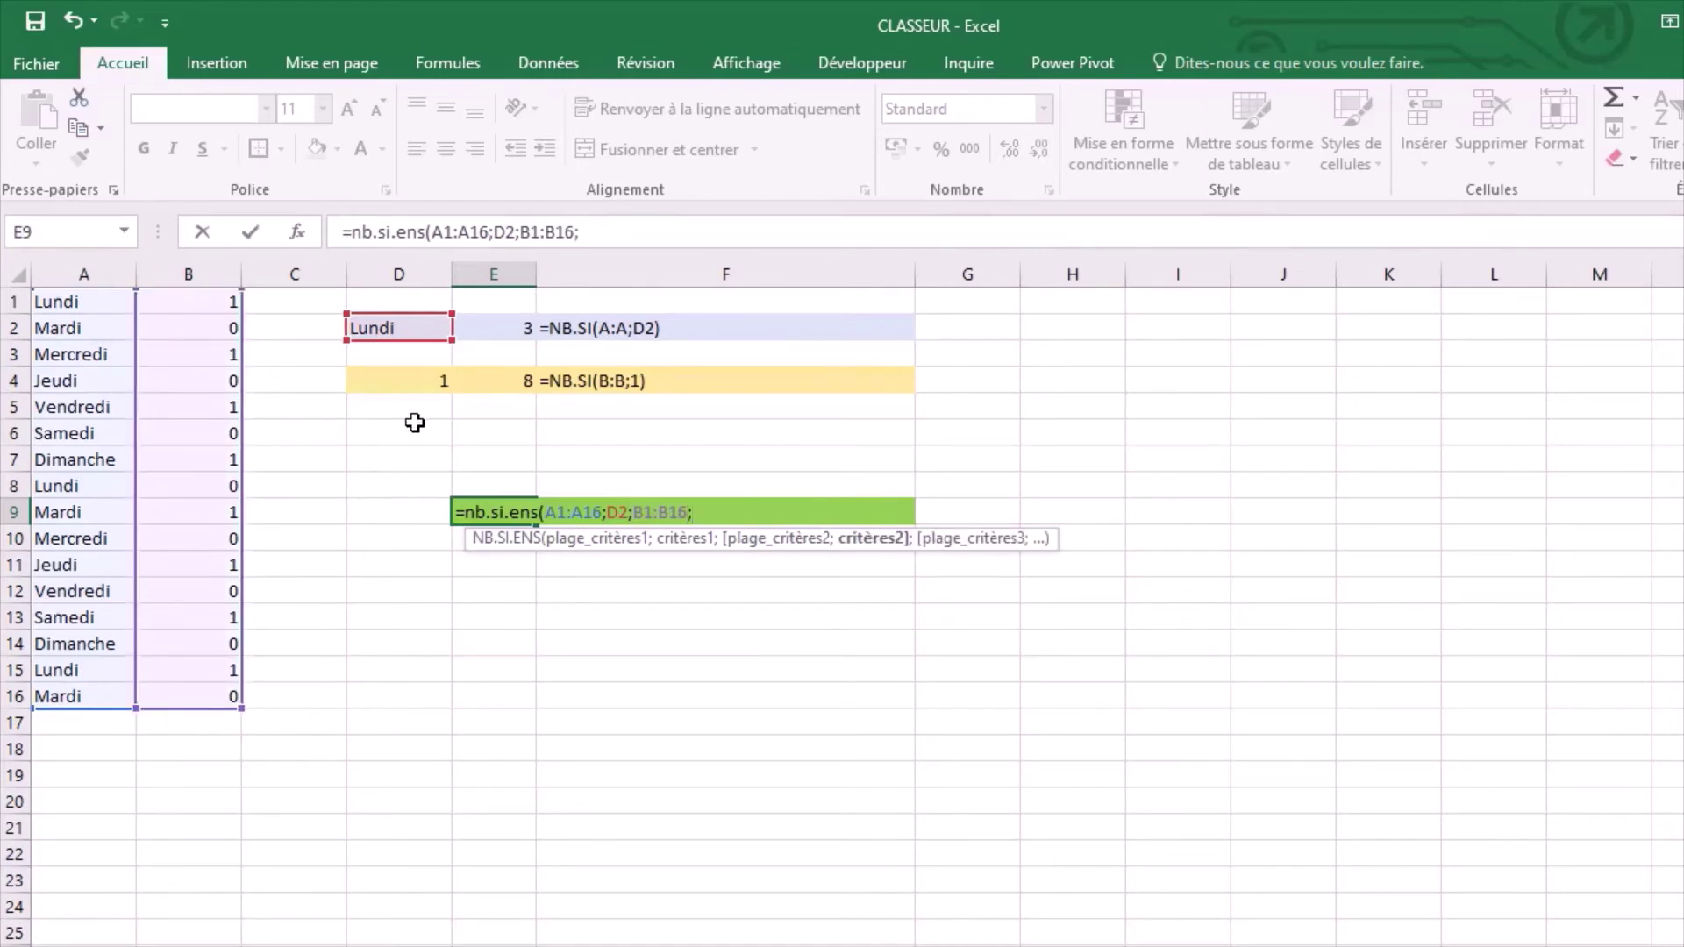
{"action": "left_click", "coordinate": [412, 384]}
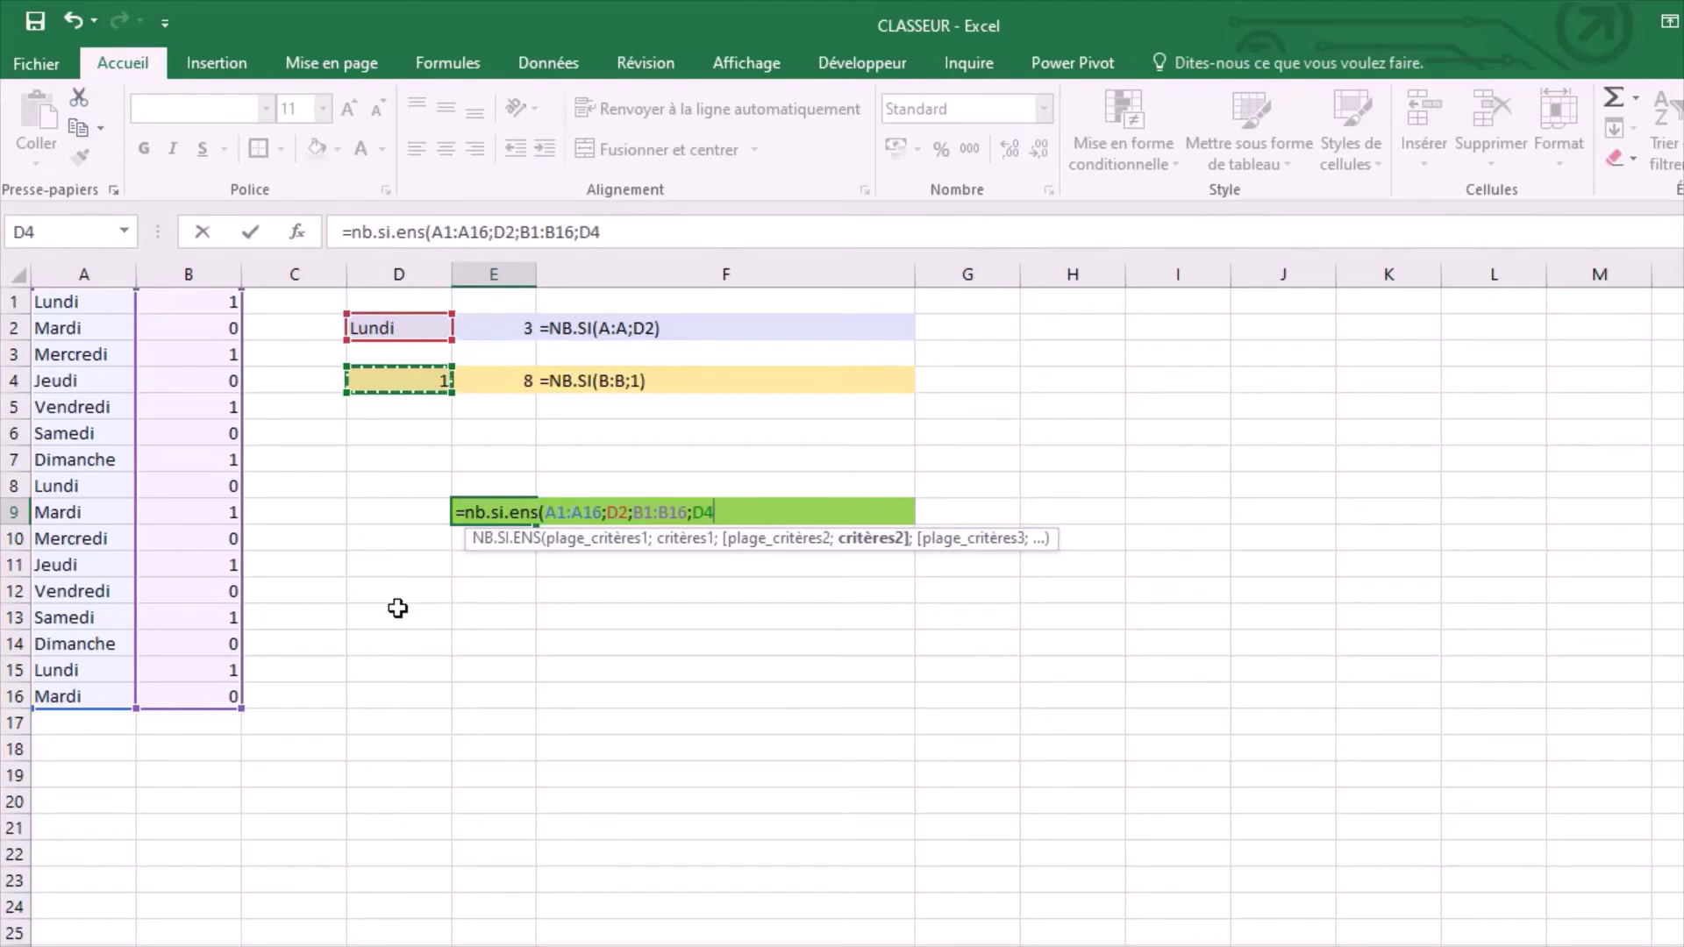
{"action": "key", "text": "Return"}
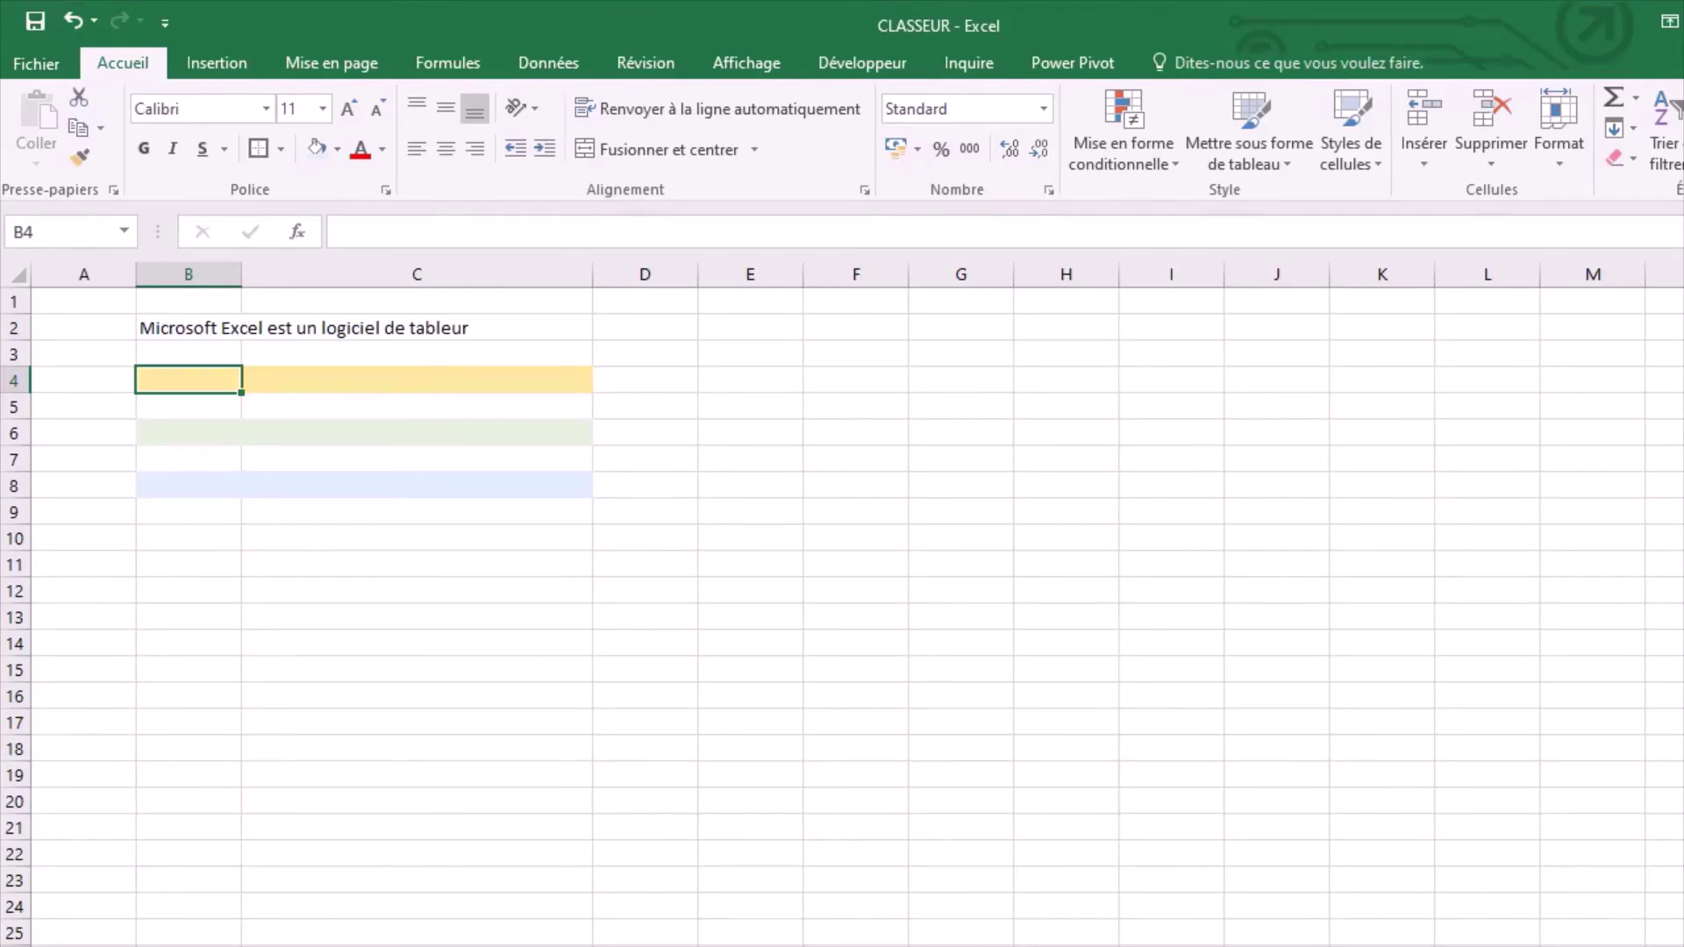
Enter =NBCAR(B2), =NBCAR(1234) and =NBCAR("bonjour") in B4, B6, B8, giving 42, 4 and 7.
{"action": "type", "text": "=nbcar"}
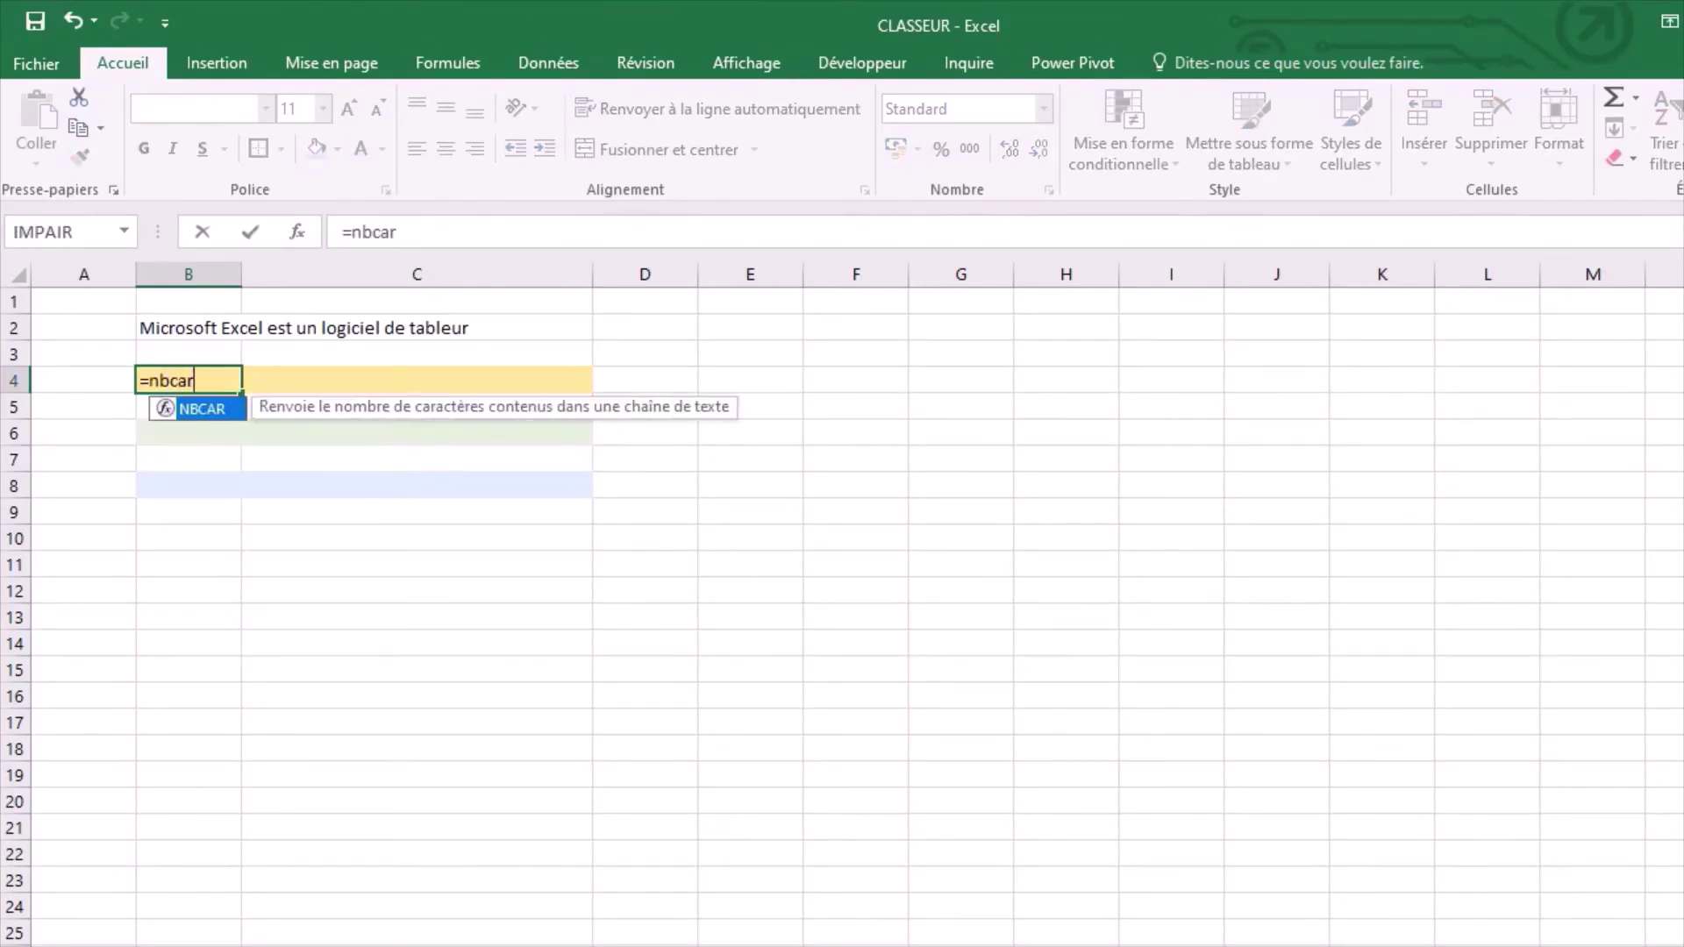
{"action": "type", "text": "("}
{"action": "left_click", "coordinate": [239, 329]}
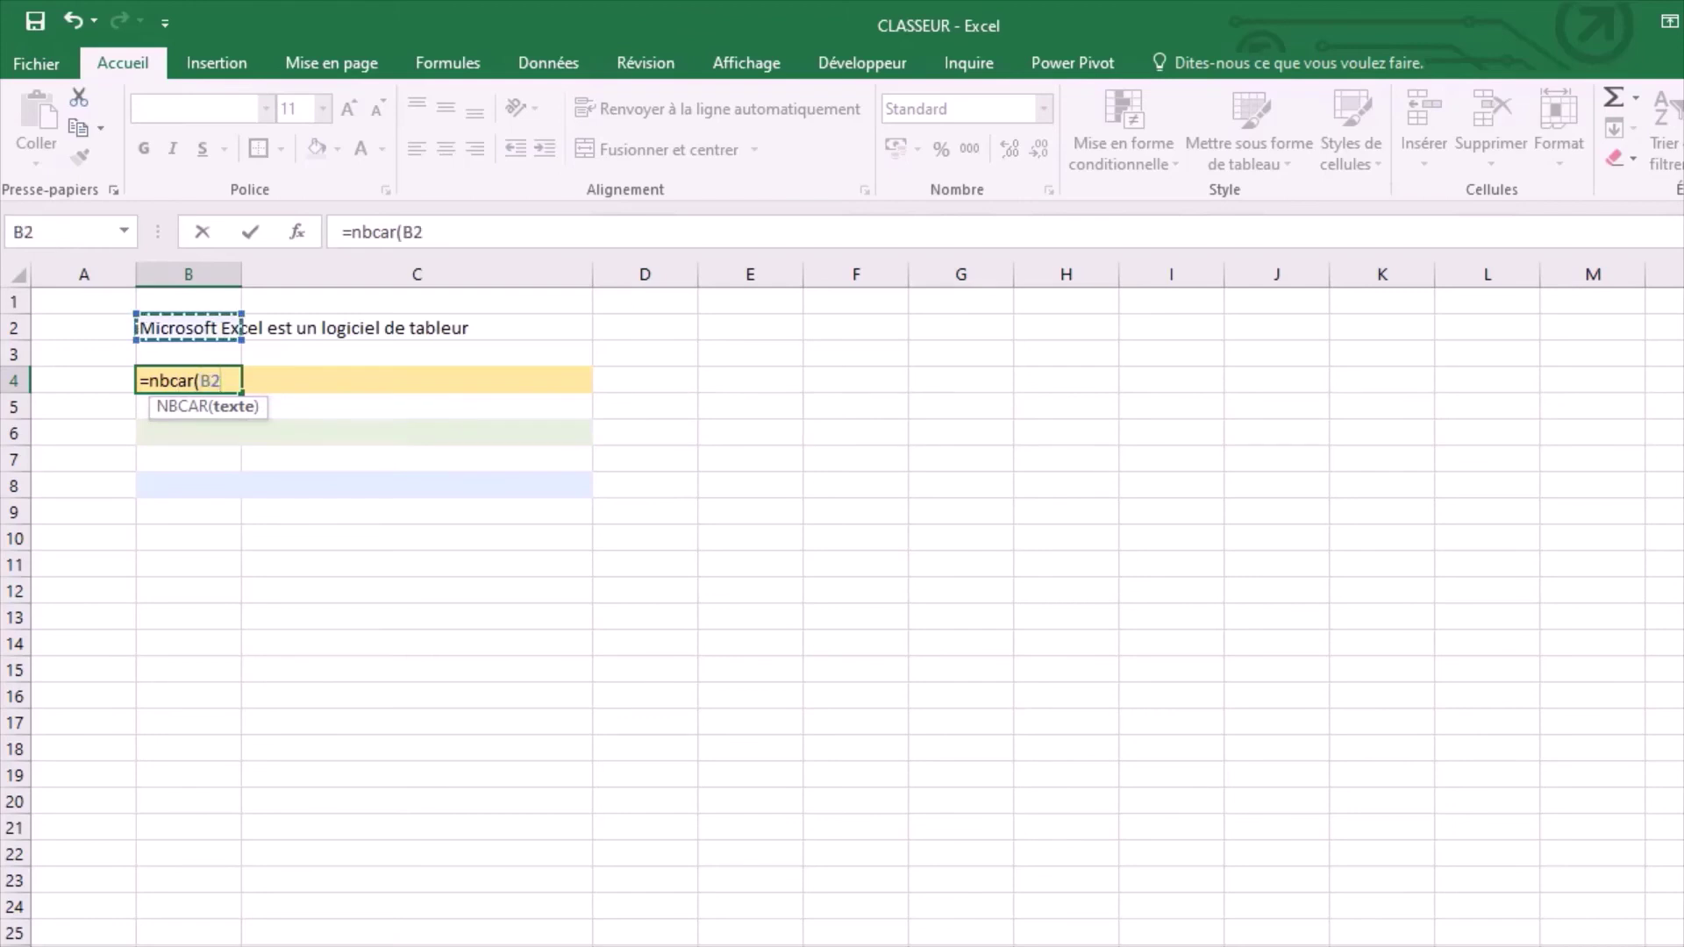
{"action": "type", "text": ")"}
{"action": "key", "text": "Return"}
{"action": "key", "text": "Down"}
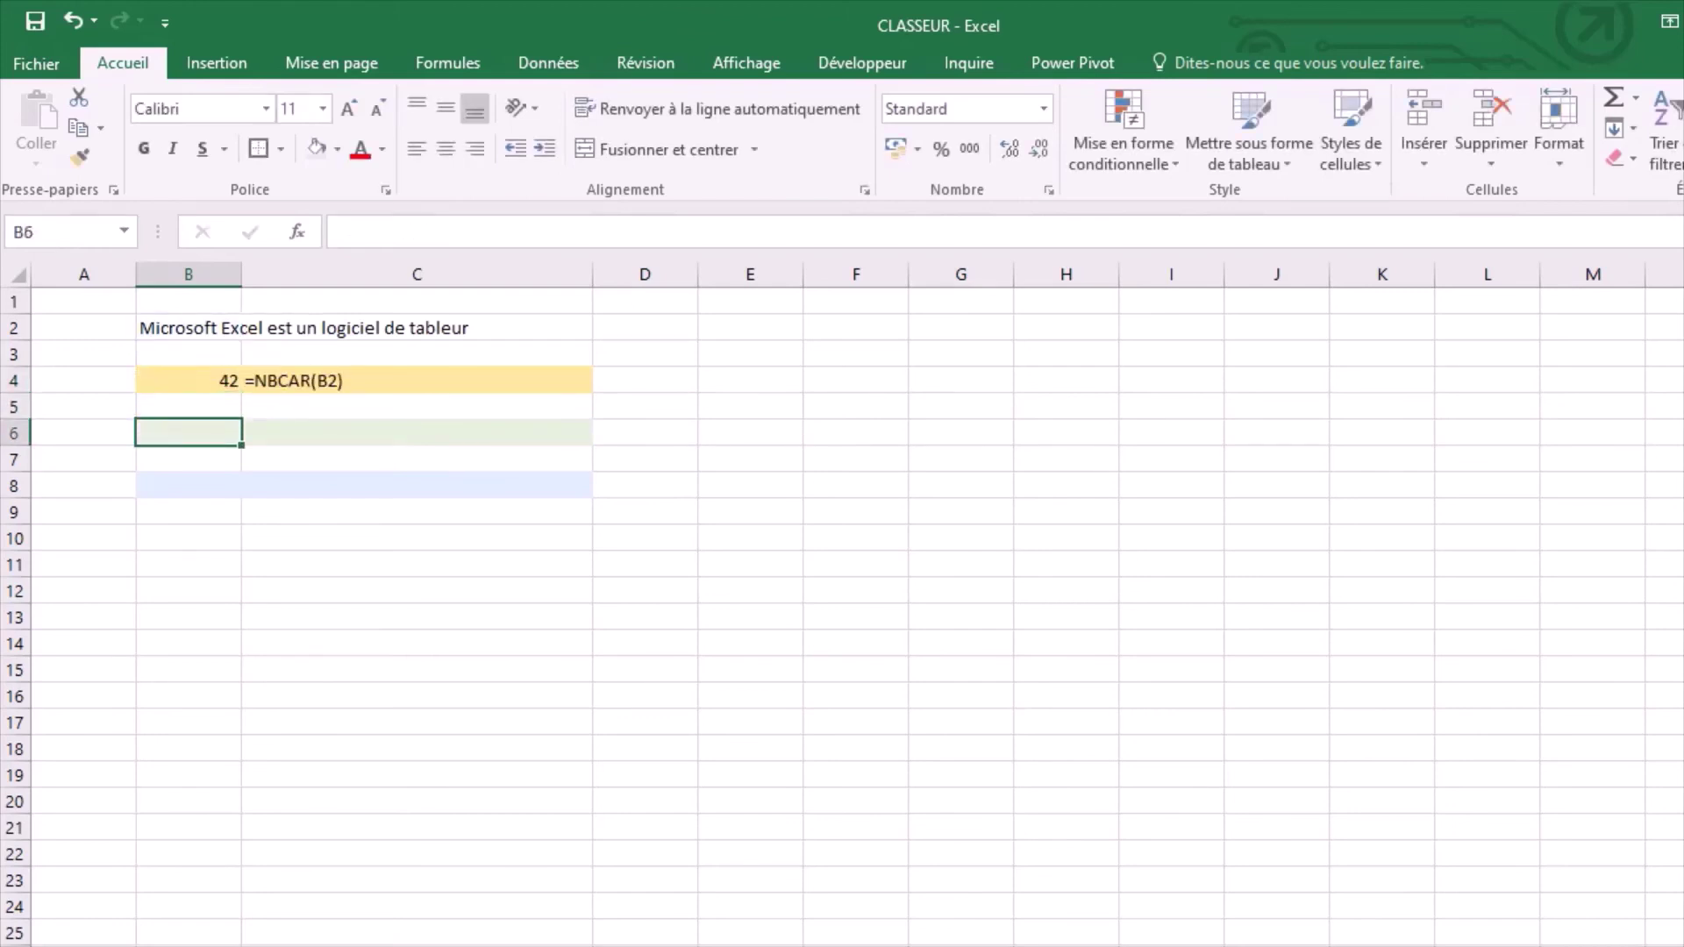
{"action": "type", "text": "=nbca"}
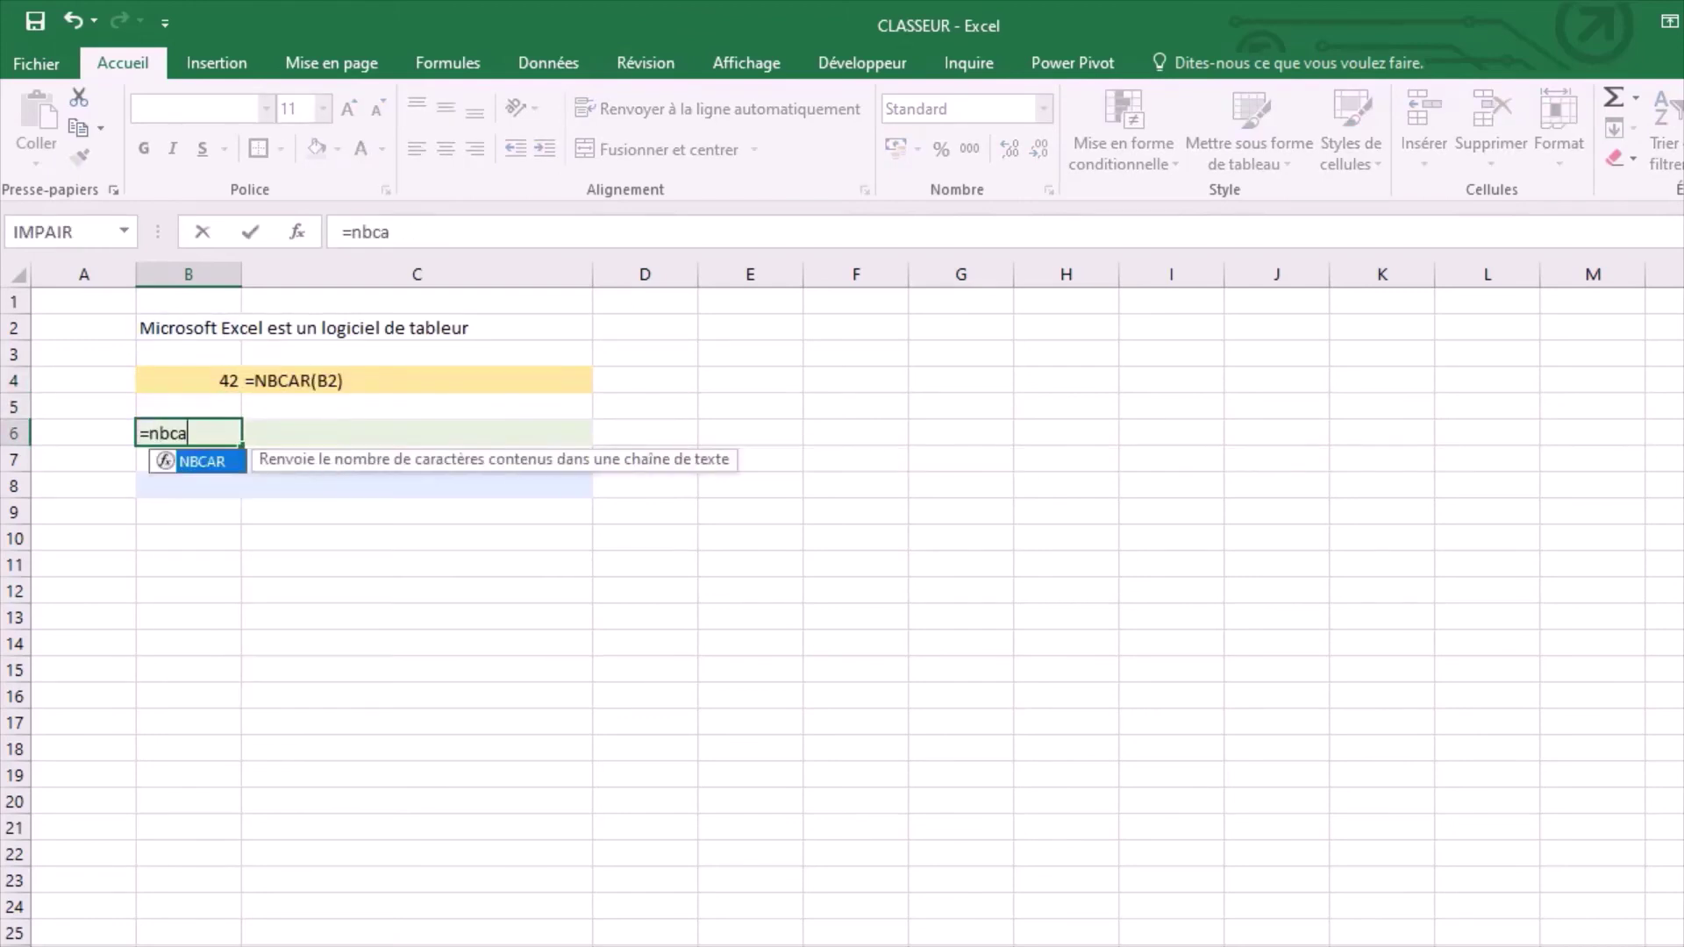
{"action": "type", "text": "r(1234)"}
{"action": "key", "text": "Return"}
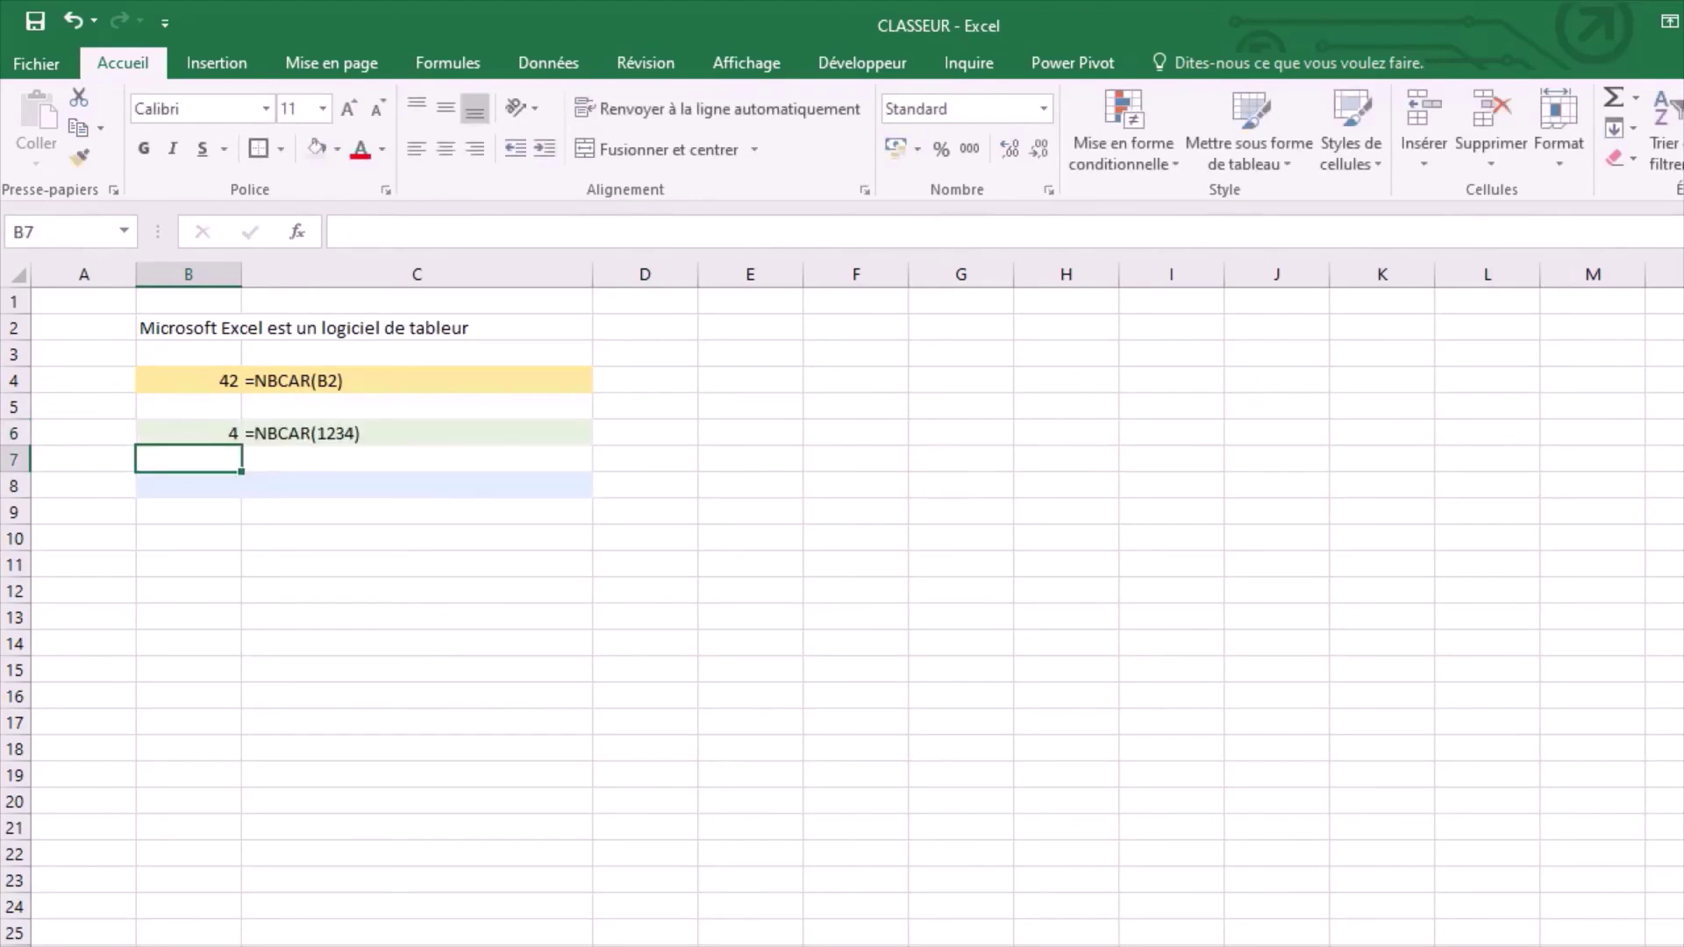
{"action": "key", "text": "Down"}
{"action": "type", "text": "=nbcar("}
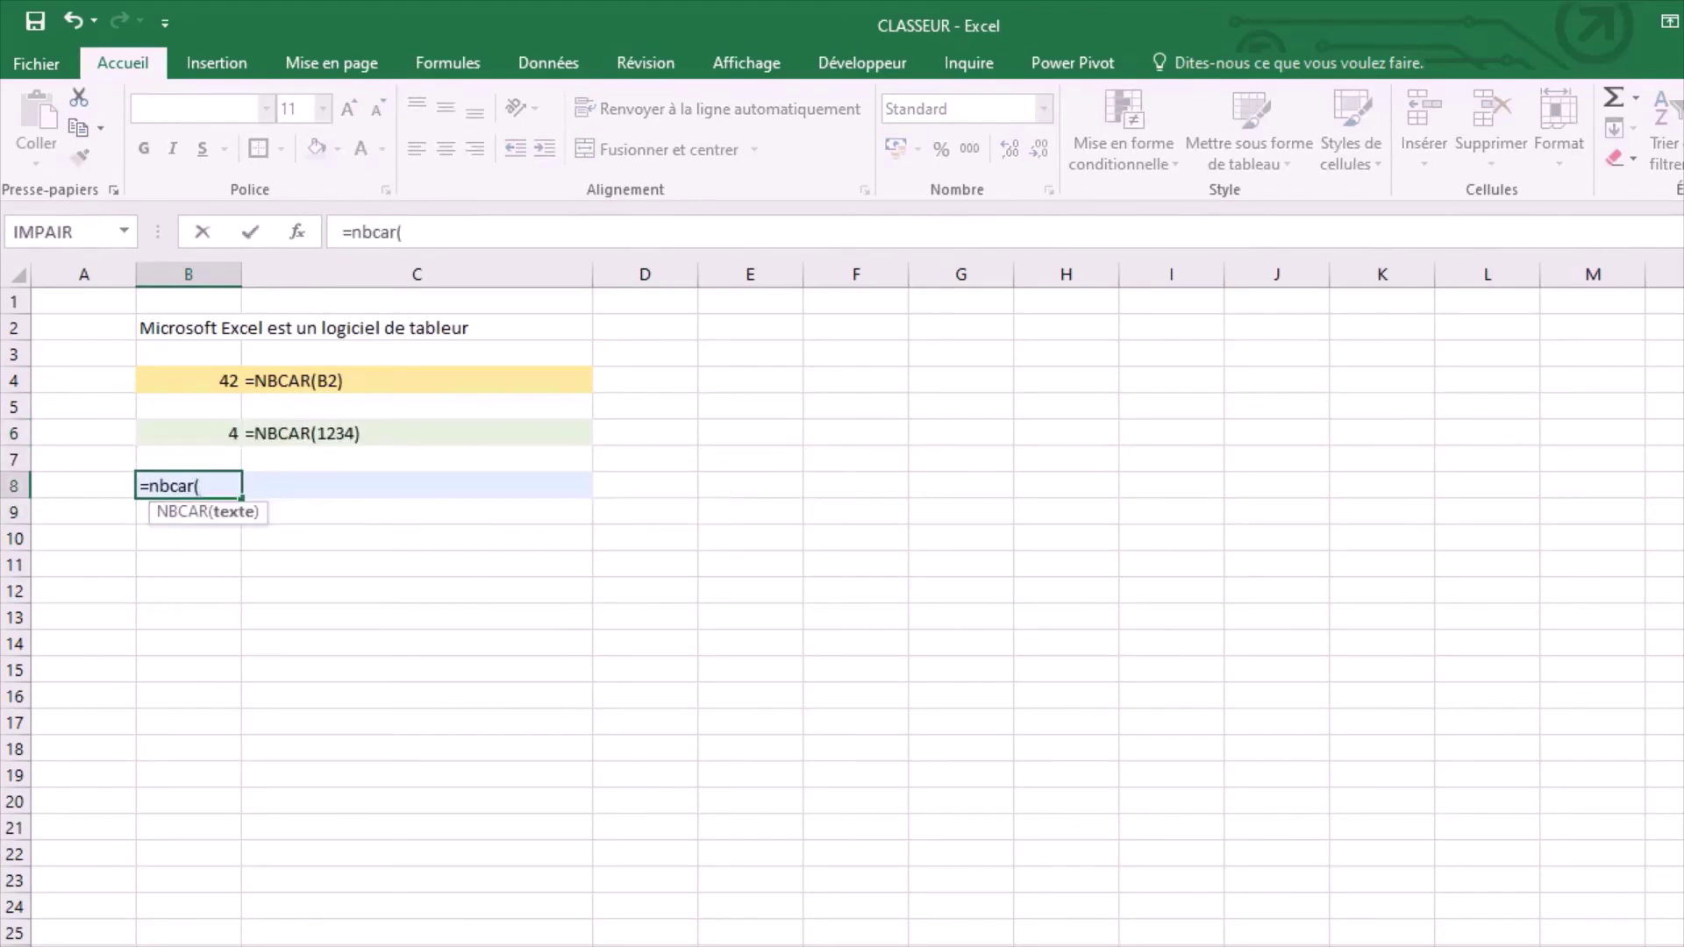
{"action": "type", "text": "\"bonjour\")"}
{"action": "key", "text": "Return"}
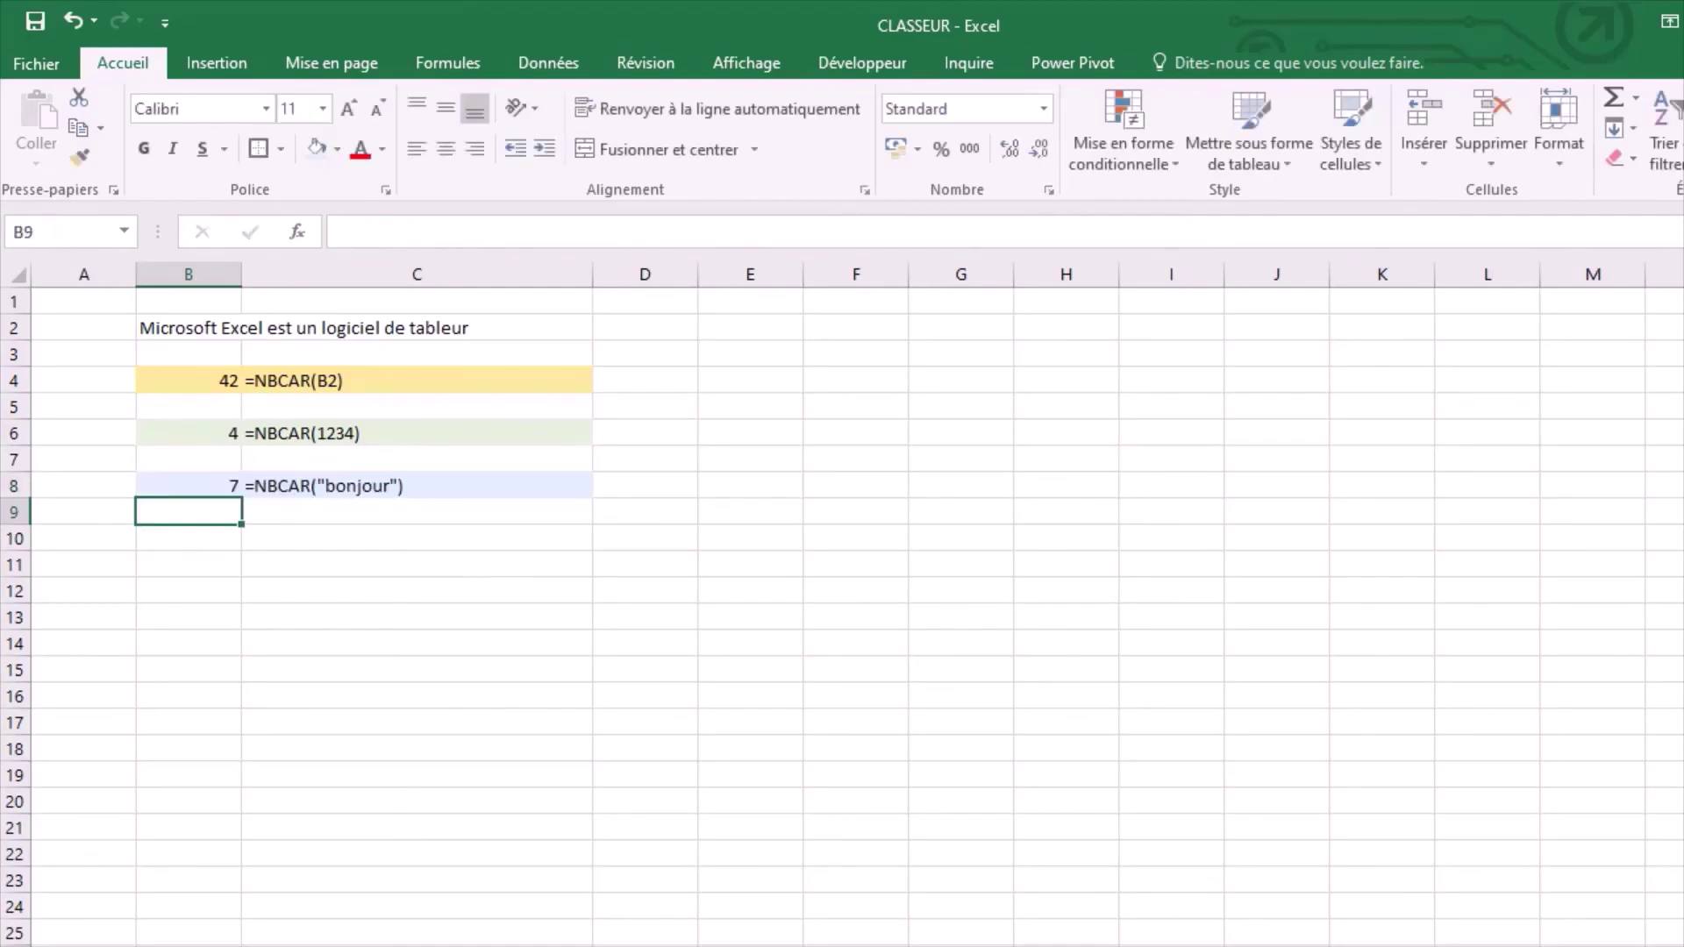